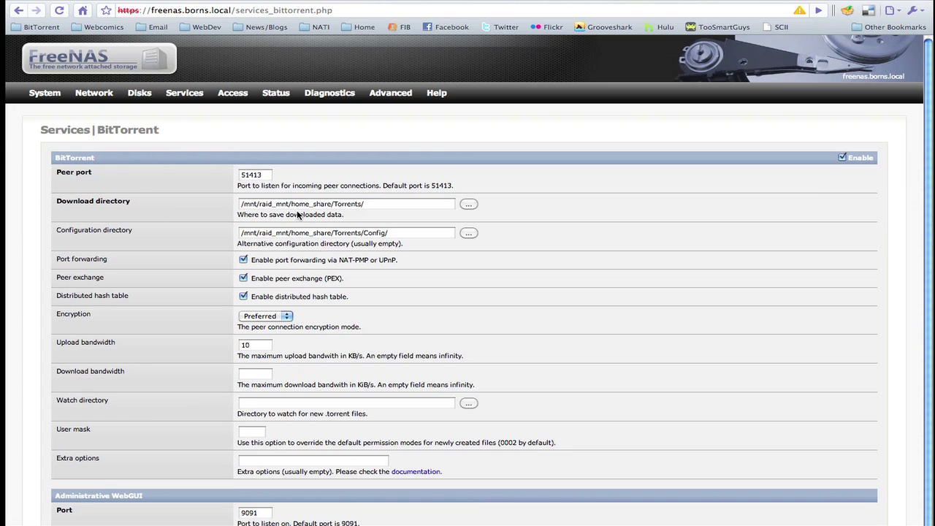
left_click(469, 208)
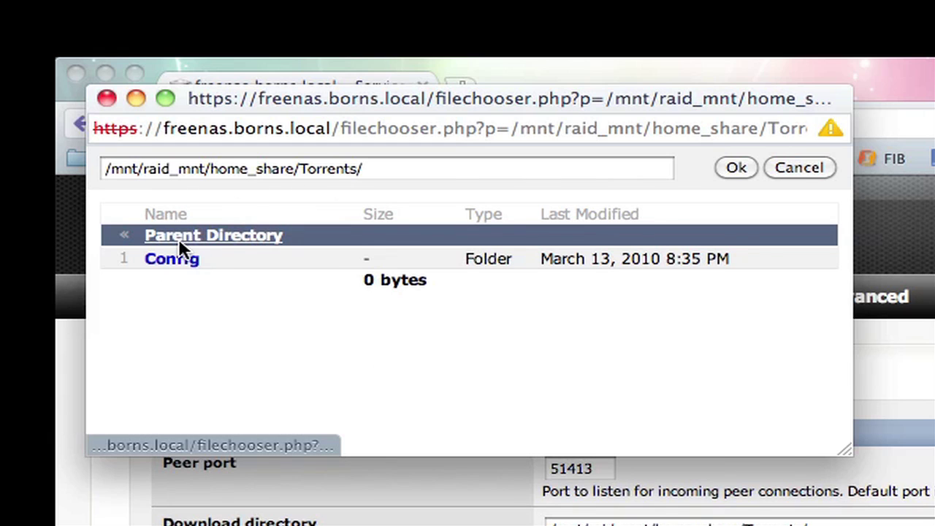
left_click(179, 239)
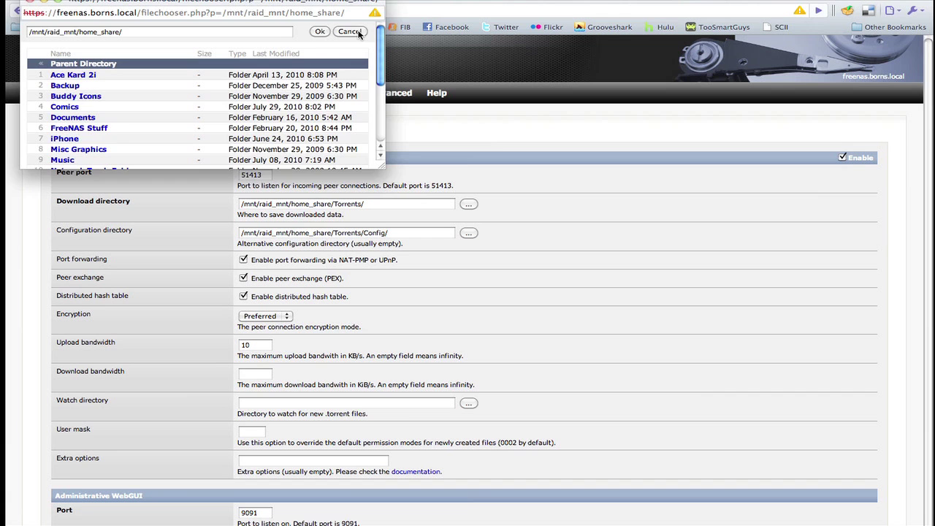
left_click(779, 168)
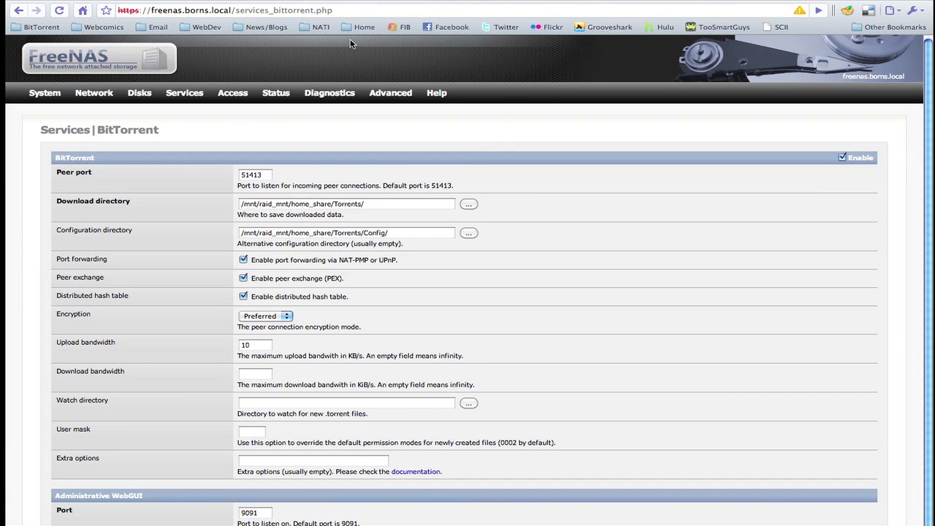
Review the BitTorrent configuration directory, upload bandwidth, watch directory and WebGUI port, and save the settings with a service restart.
left_click(422, 235)
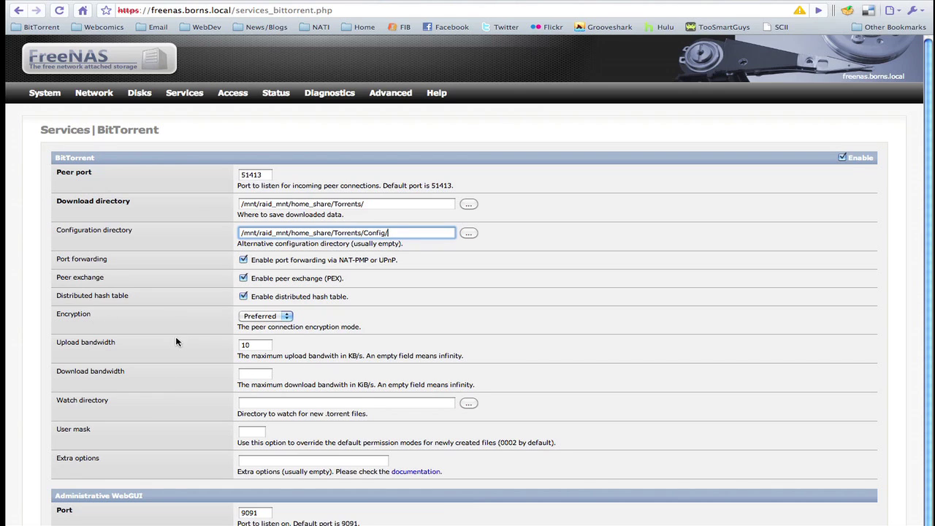
left_click(269, 348)
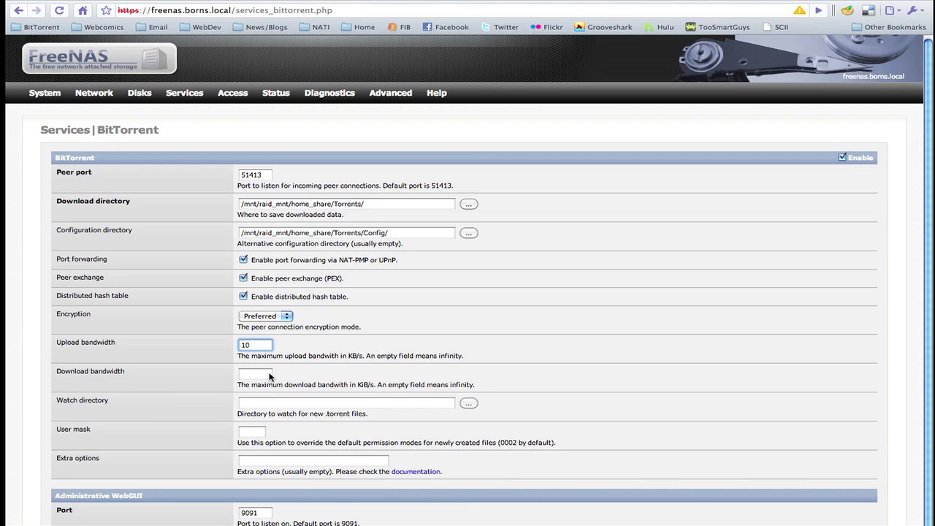
left_click(282, 415)
left_click(283, 409)
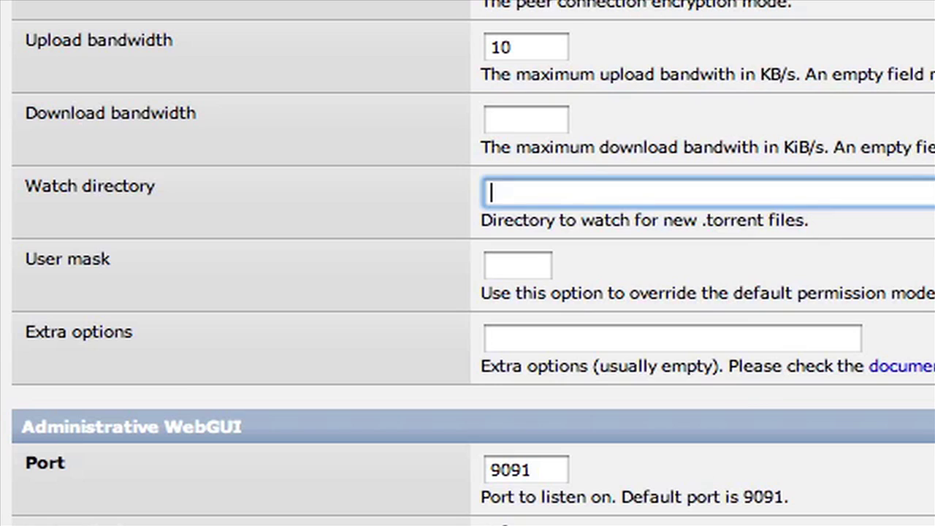
left_click(268, 514)
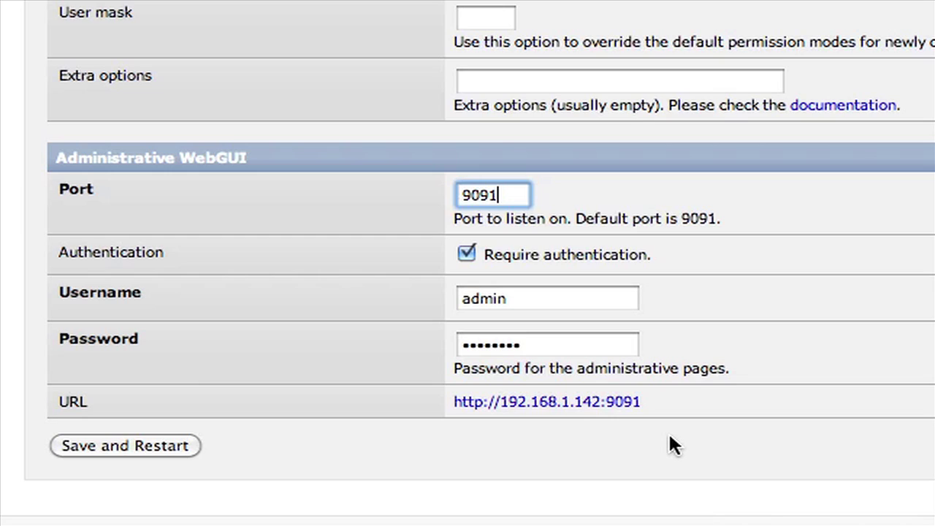
left_click(157, 452)
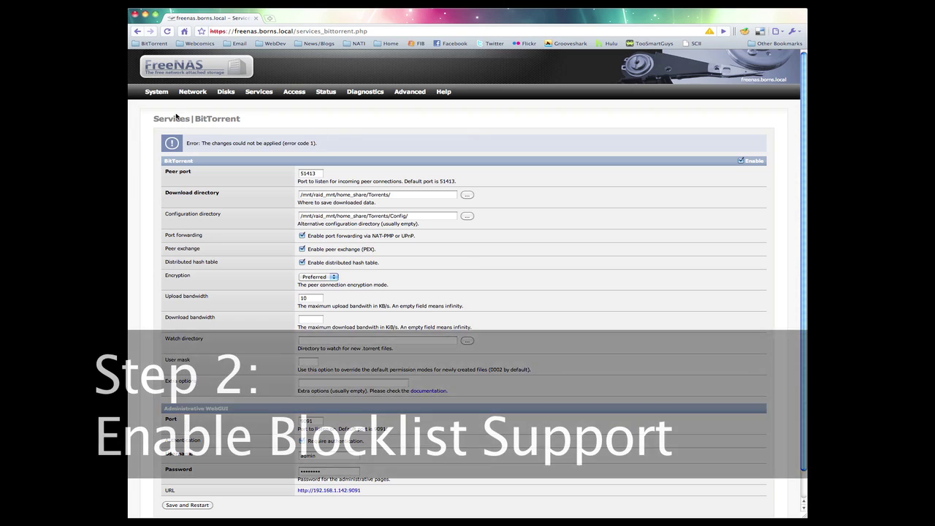
Add an rc.conf variable named transmission_blocklist with the value YES in the advanced system settings.
mouse_move(162, 97)
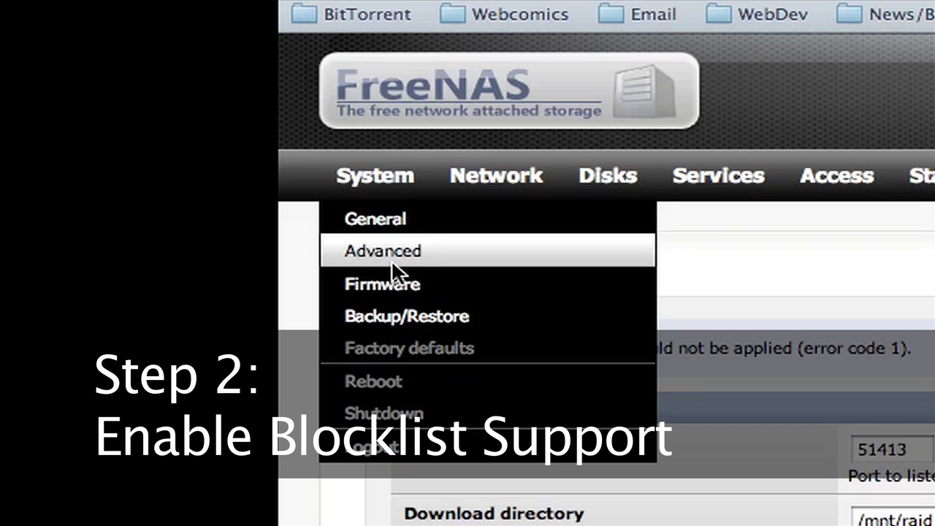
left_click(392, 259)
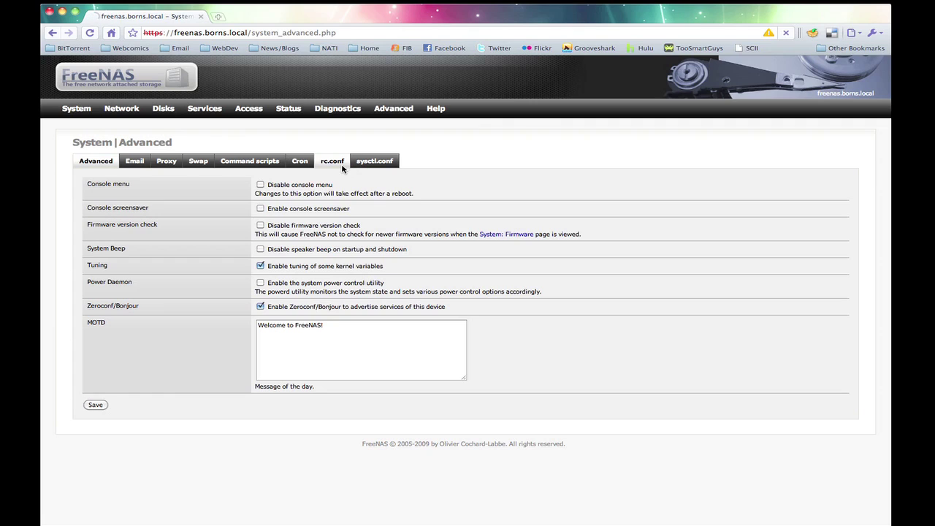
left_click(548, 167)
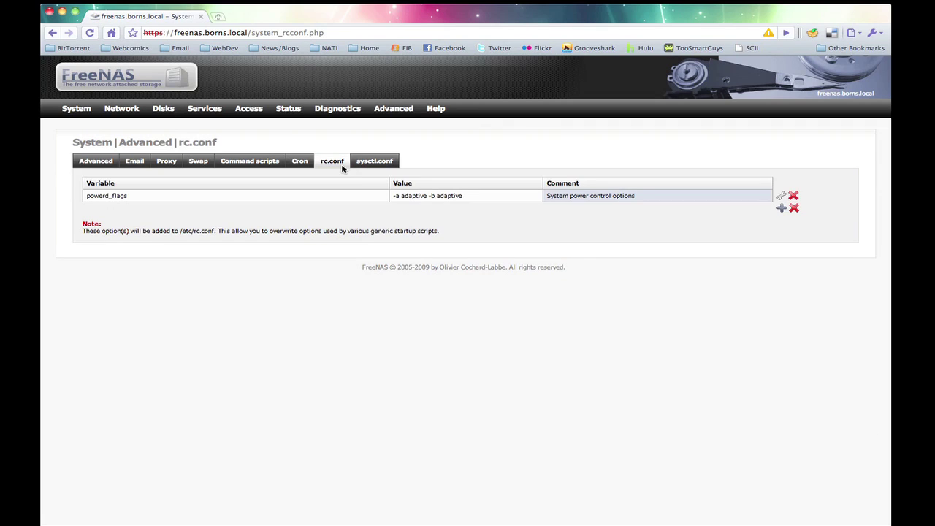
left_click(781, 210)
left_click(292, 200)
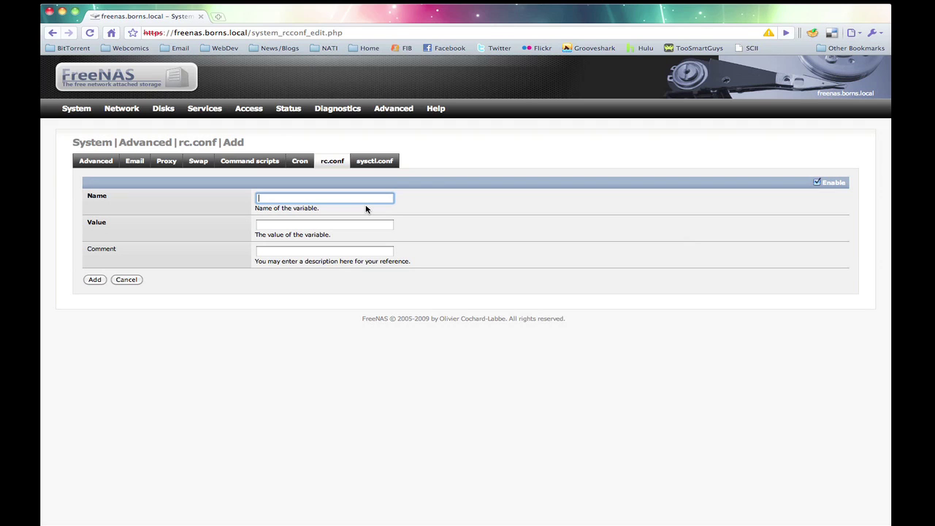
type("trans")
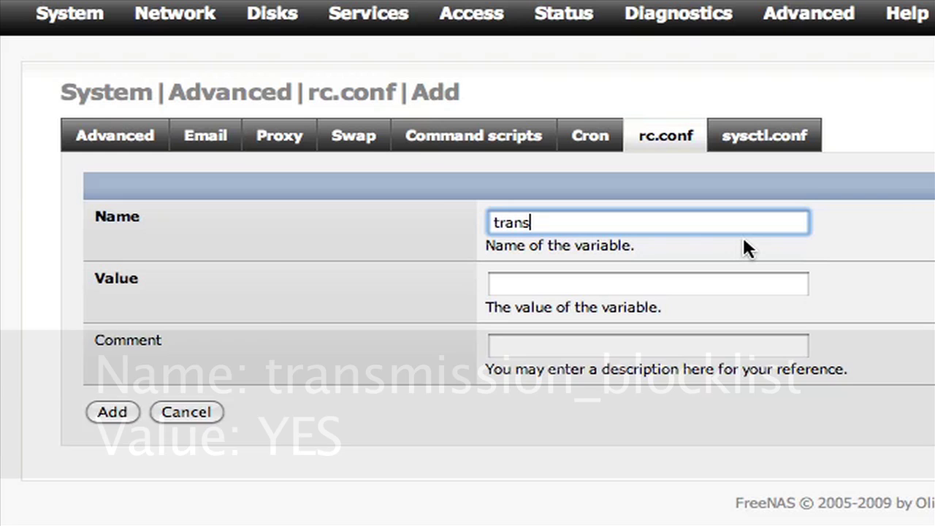
type("mission_blocklist")
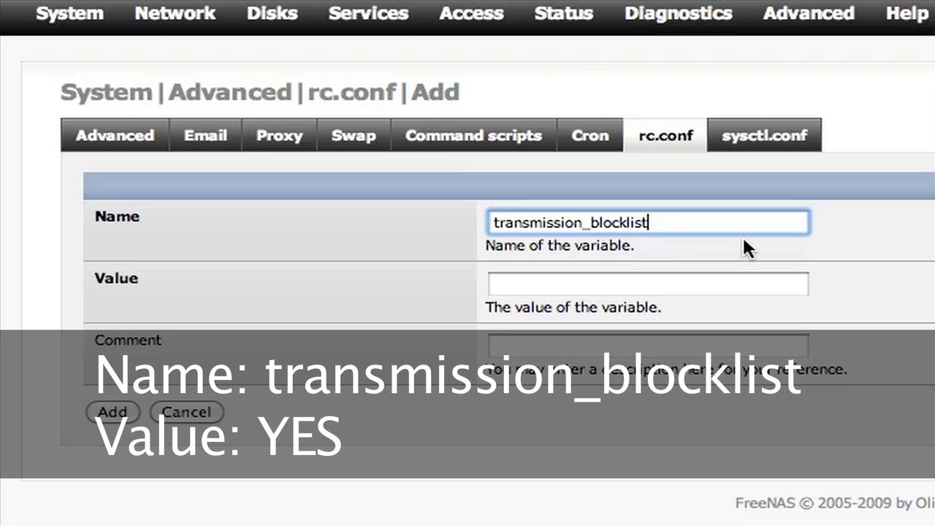
key("Tab")
type("YES")
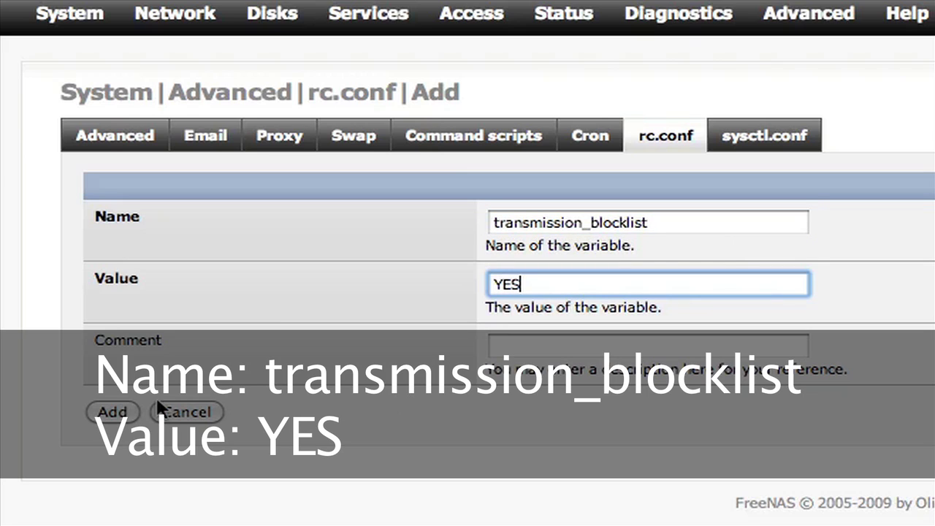
left_click(113, 413)
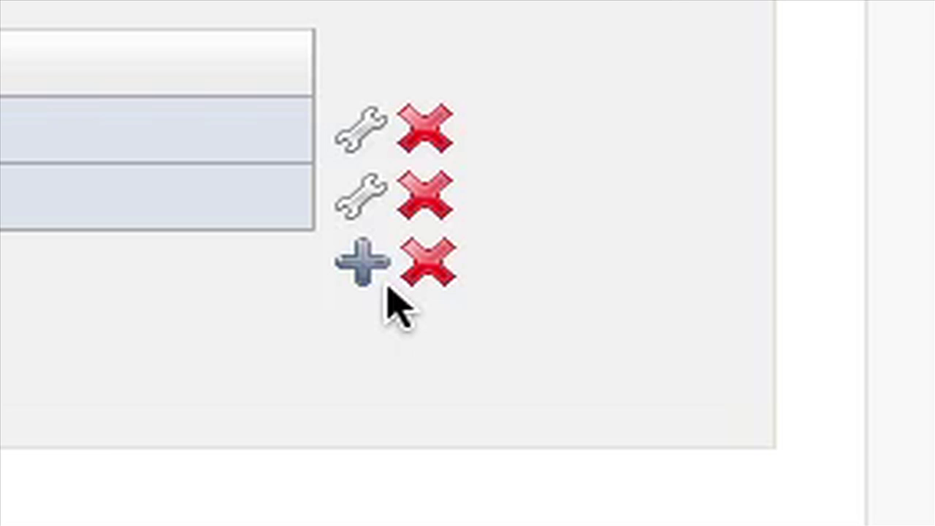
Add a second rc.conf variable named transmission_noblocklist with the value NO and apply the configuration changes.
left_click(387, 285)
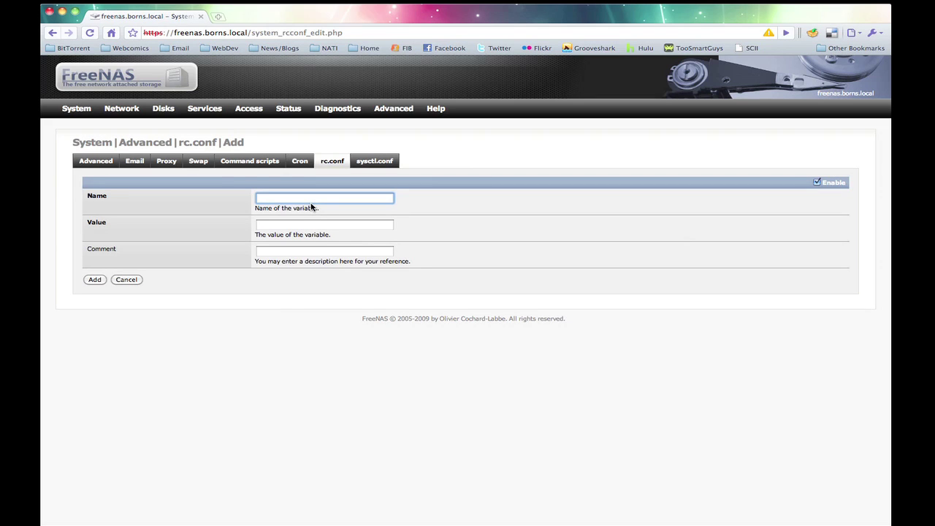
type("tran")
type("smissio")
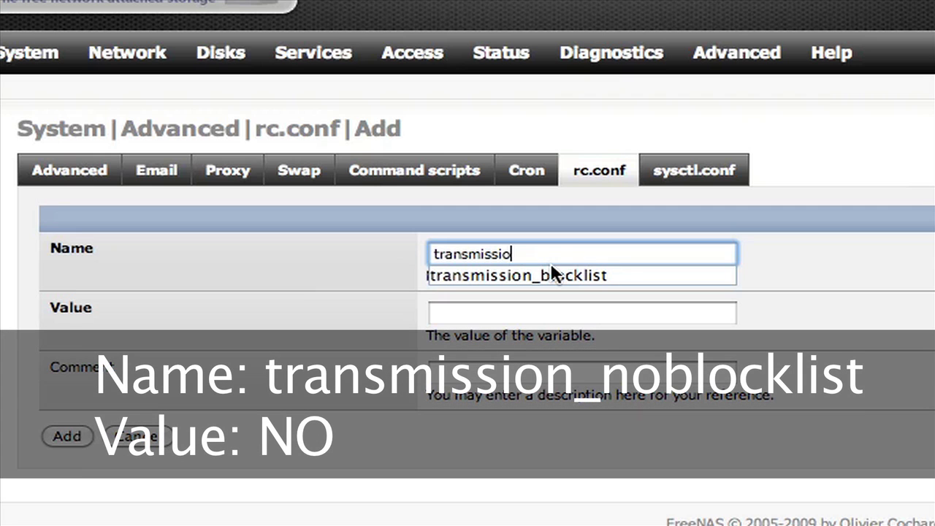
type("n_noblocklist")
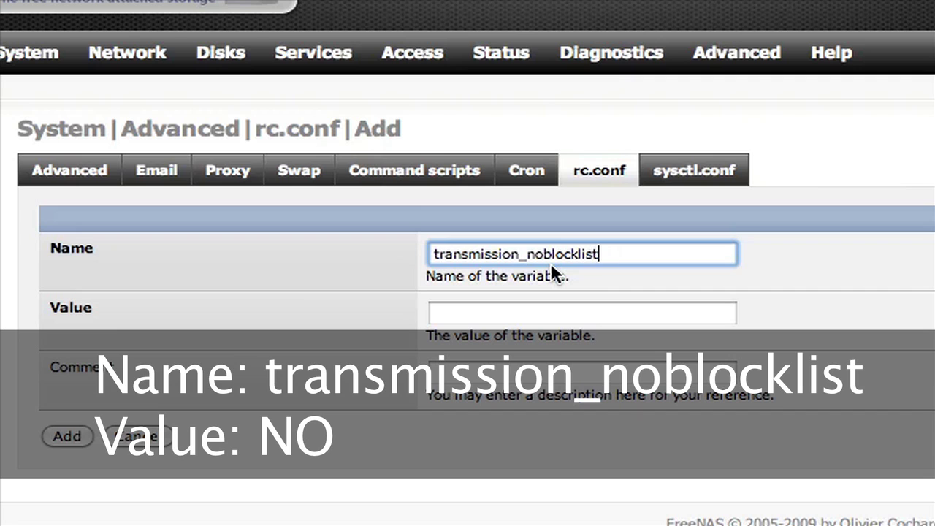
key("Tab")
type("NO")
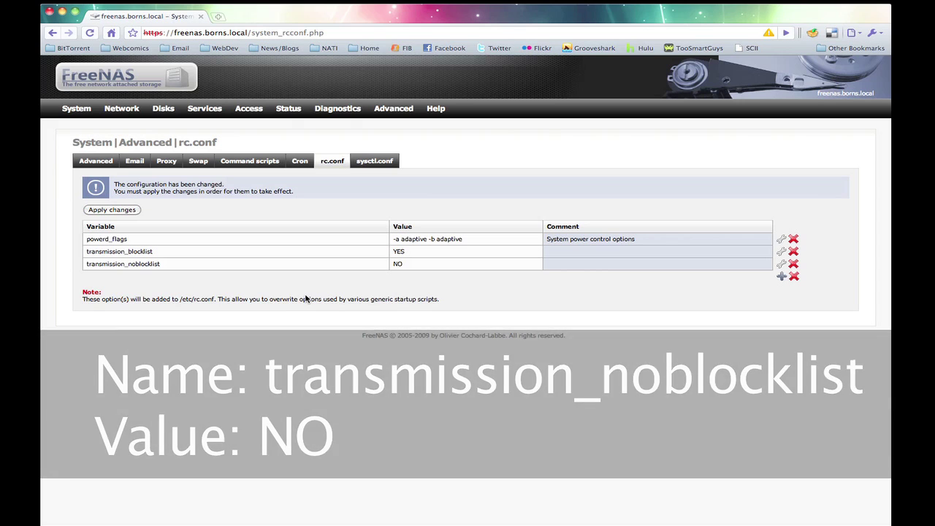
left_click(135, 212)
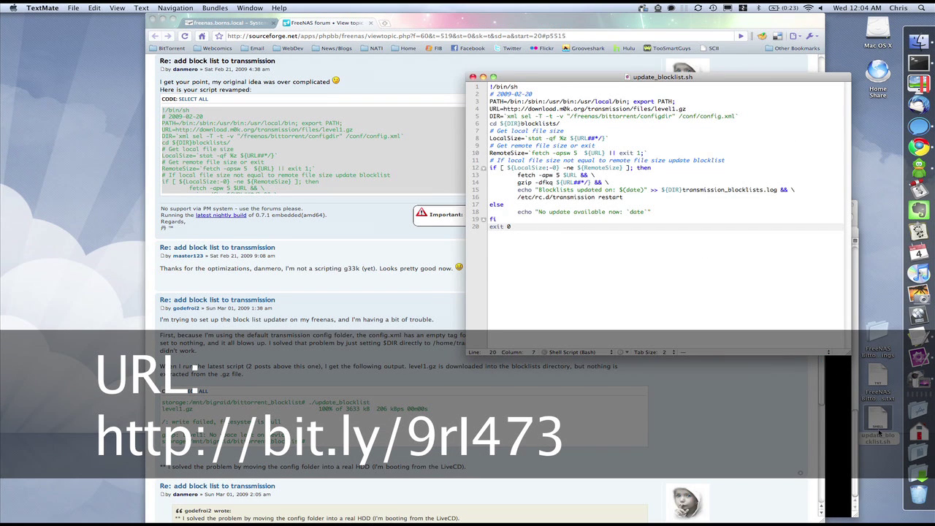
In Finder, create a folder named Blocklist Update Script inside Torrents on Home Share and copy update_blocklist.sh from the desktop into it.
left_click(879, 433)
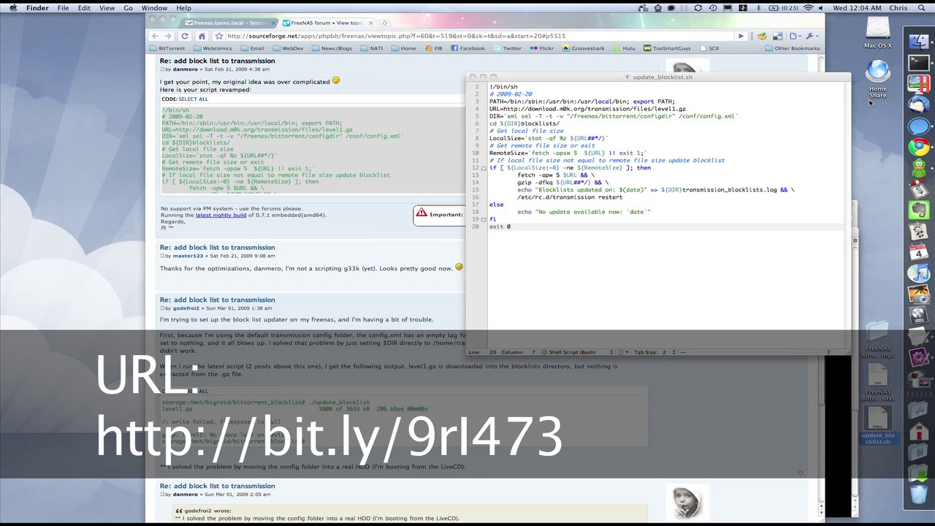
double_click(881, 76)
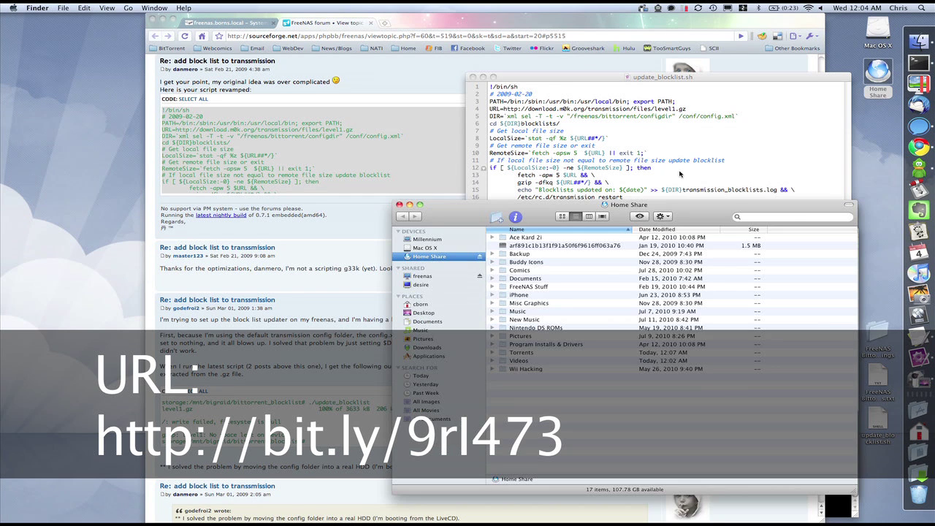
double_click(590, 317)
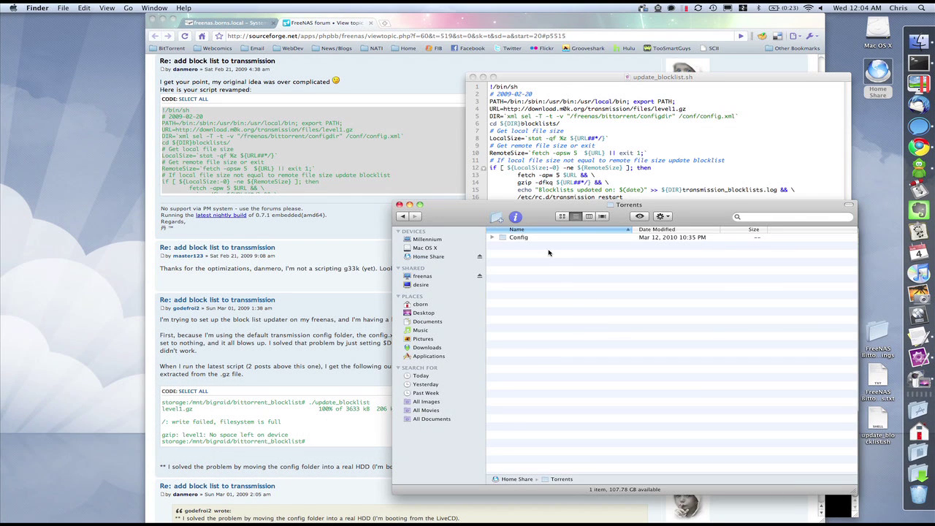
left_click(497, 218)
type("Blocklist Update Script")
key("Return")
key("super+o")
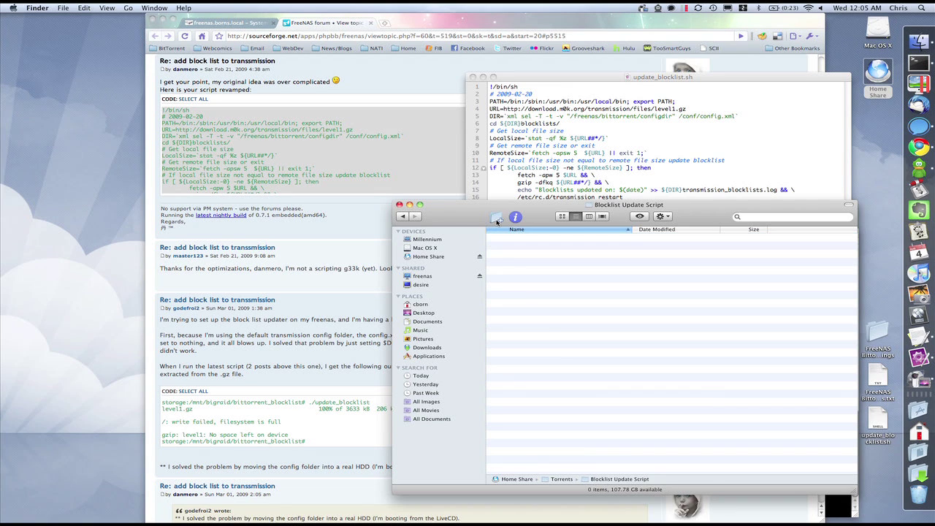
left_click_drag(877, 420, 688, 349)
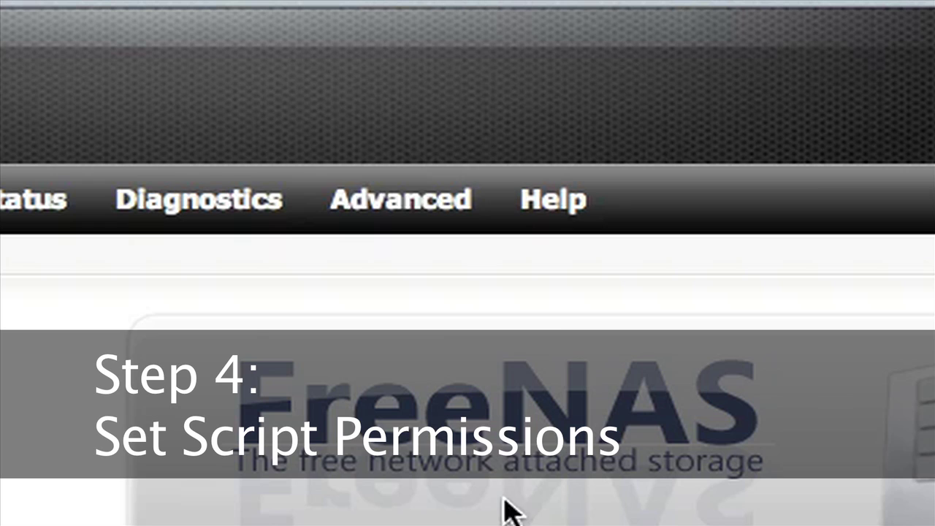
In the FreeNAS web interface, execute chmod 774 on /mnt/raid_mnt/home_share/Torrents/Blocklist_Update_Script/update_blocklist.sh.
mouse_move(413, 93)
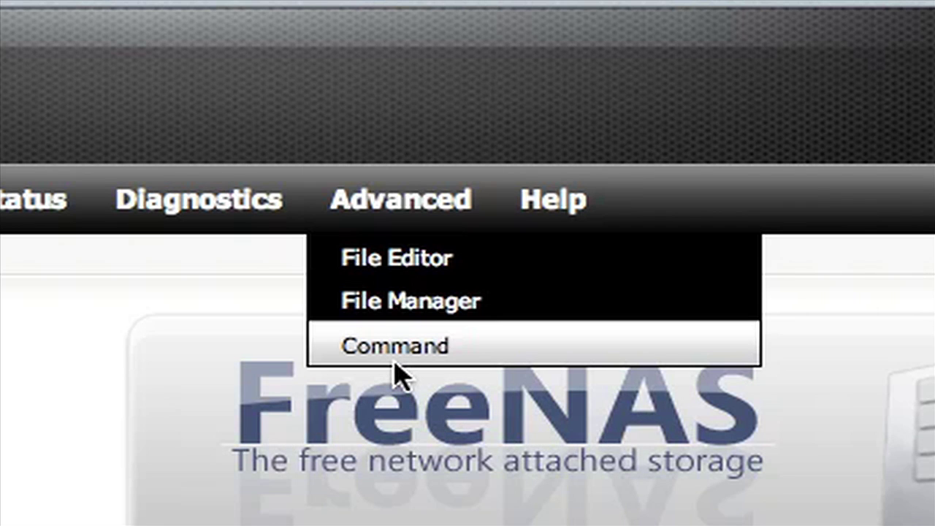
left_click(394, 362)
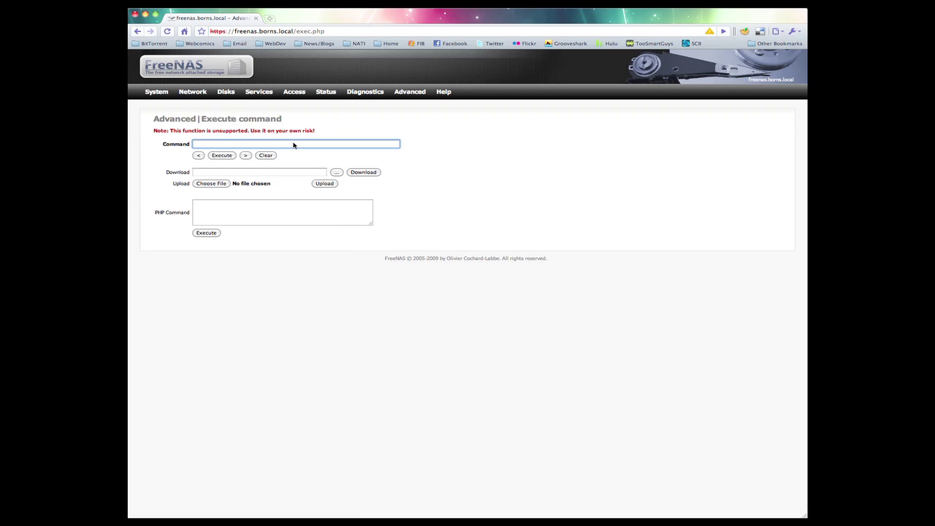
type("chmod")
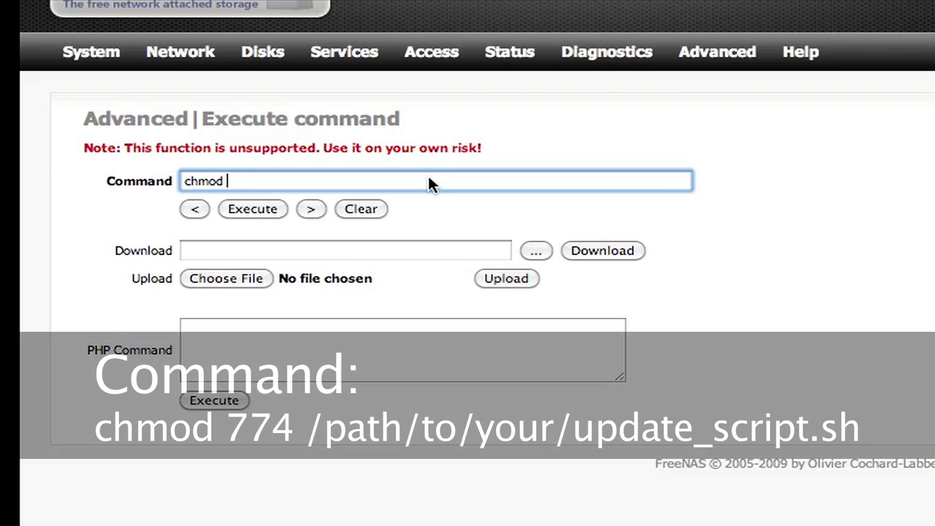
type(" 774")
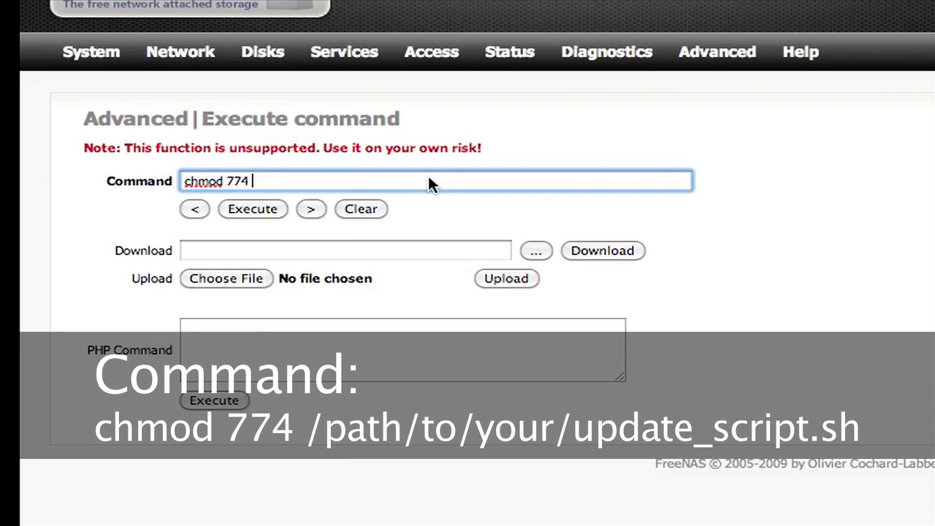
type("/mnt/raid_mnt/home_share/Torrents/Blocklist_Update_Script/update_blocklist.sh")
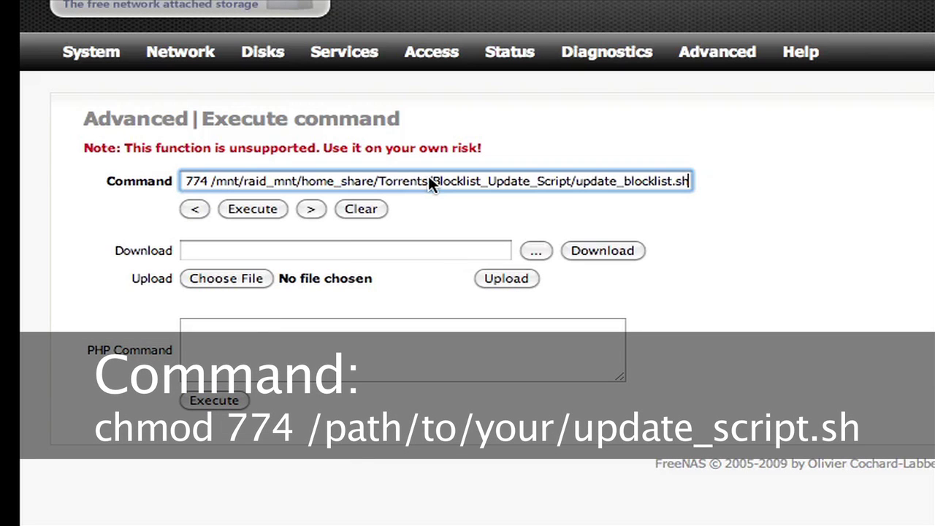
left_click(221, 402)
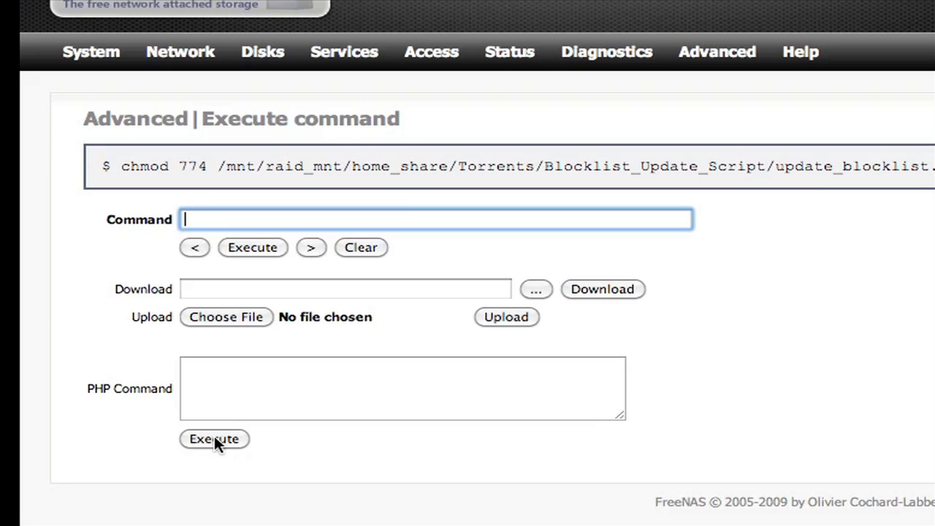
Execute chown transmission:staff on /mnt/raid_mnt/home_share/Torrents/Blocklist_Update_Script/update_blocklist.sh to set the script's owner and group.
type("chown")
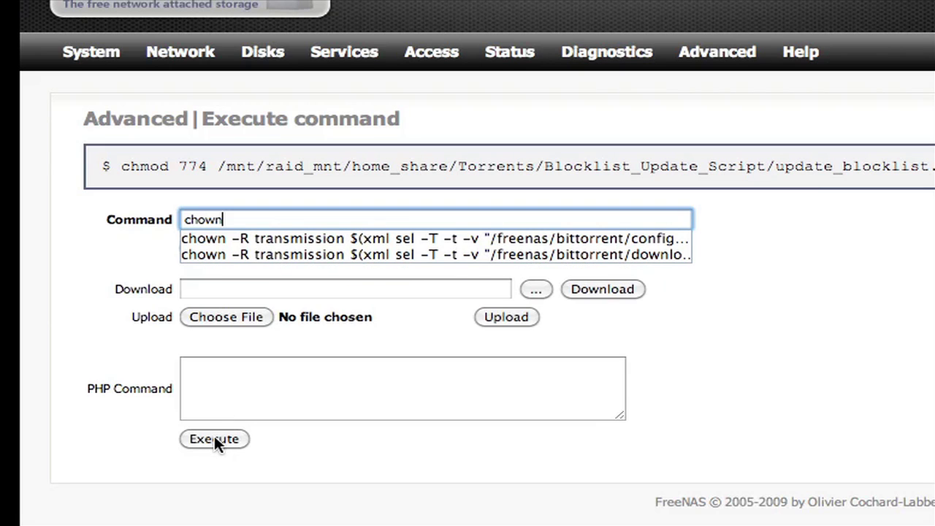
type(" transmission:staff")
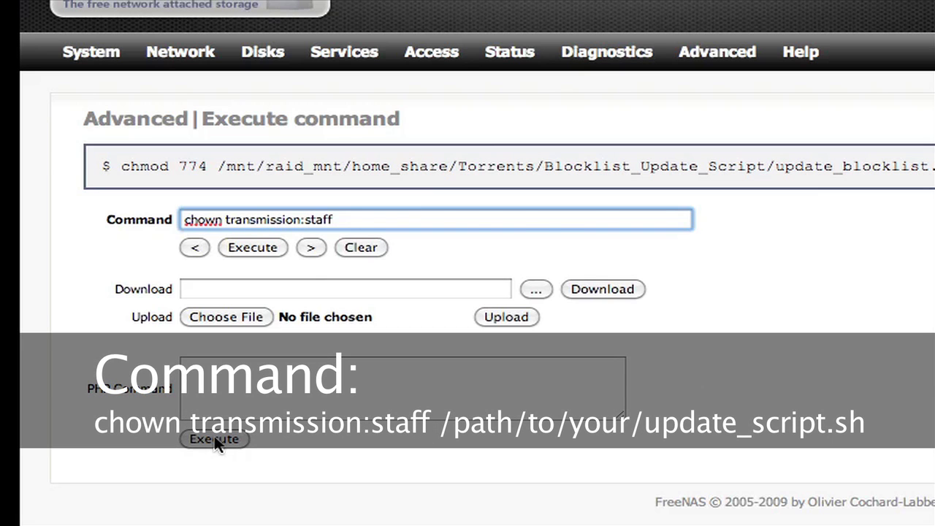
type("/mnt/raid_mnt/home_share/Torrents/Blocklist_Update_Script/update_blocklist.sh")
key("Return")
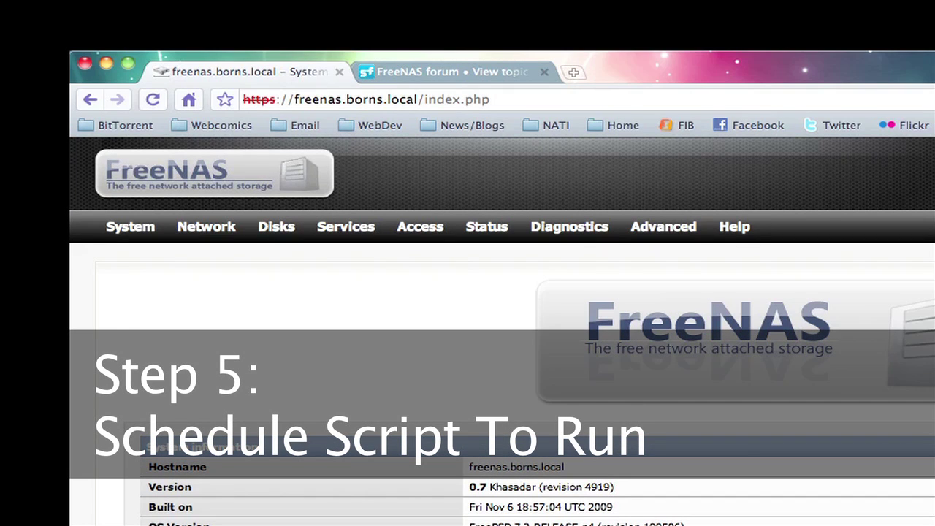
Start a new cron job in the advanced system settings with the command /mnt/raid_mnt/home_share/Torrents/Blocklist_Update_Script/update_blocklist.sh.
mouse_move(132, 230)
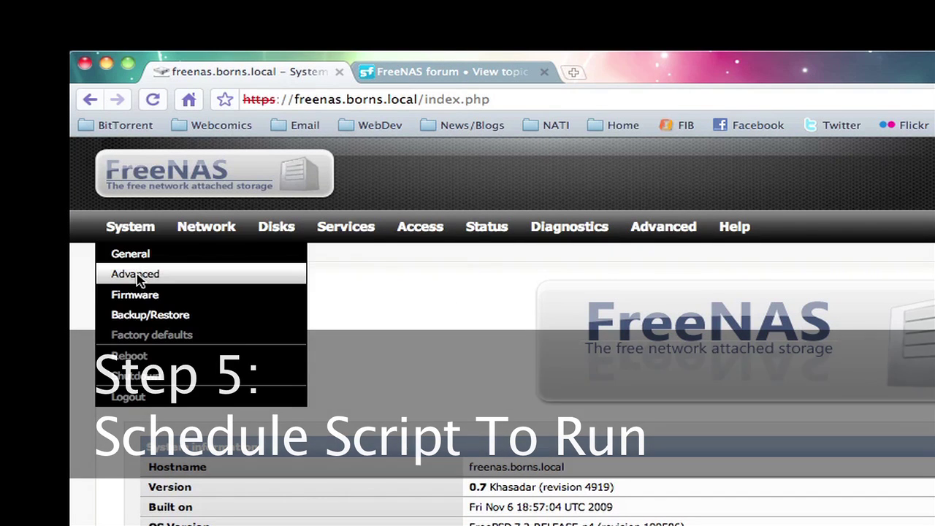
left_click(141, 273)
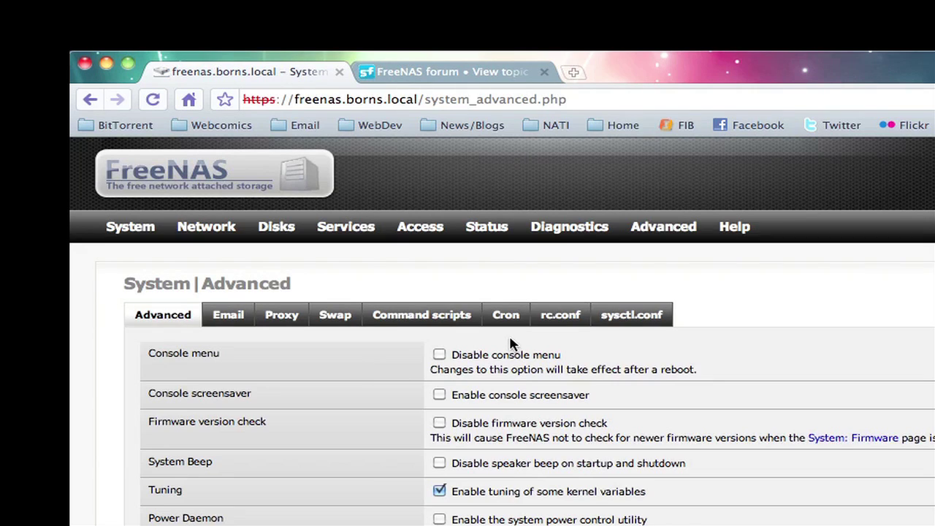
left_click(510, 326)
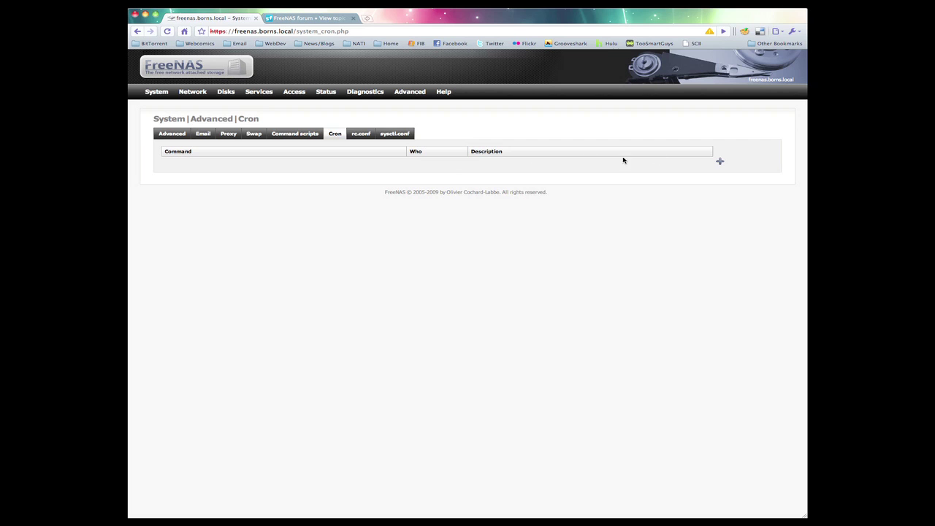
left_click(720, 164)
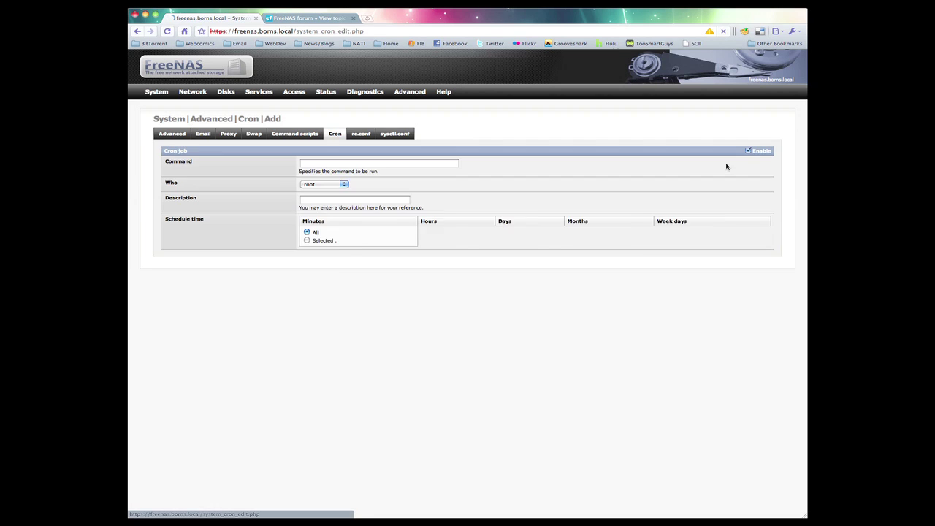
left_click(406, 165)
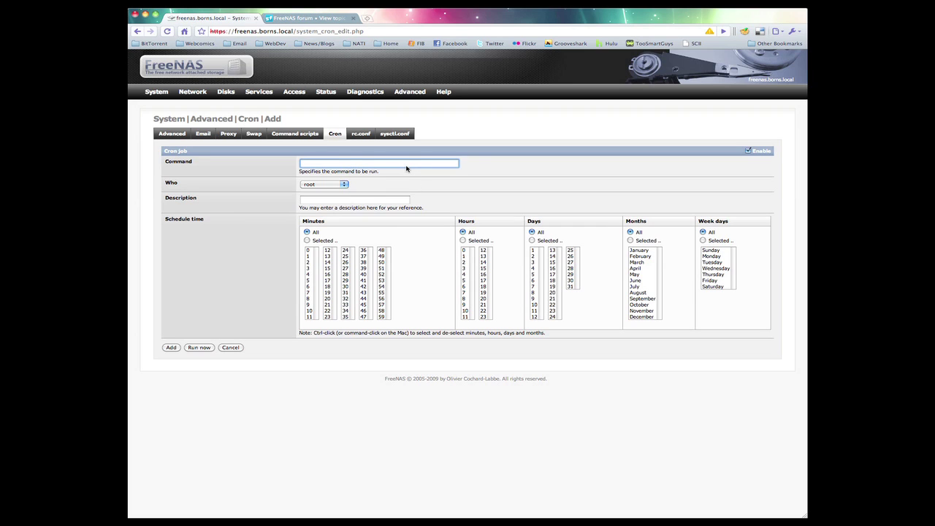
type("/mnt/raid_mnt/home_share/Torrents/Blocklist_Update_Script")
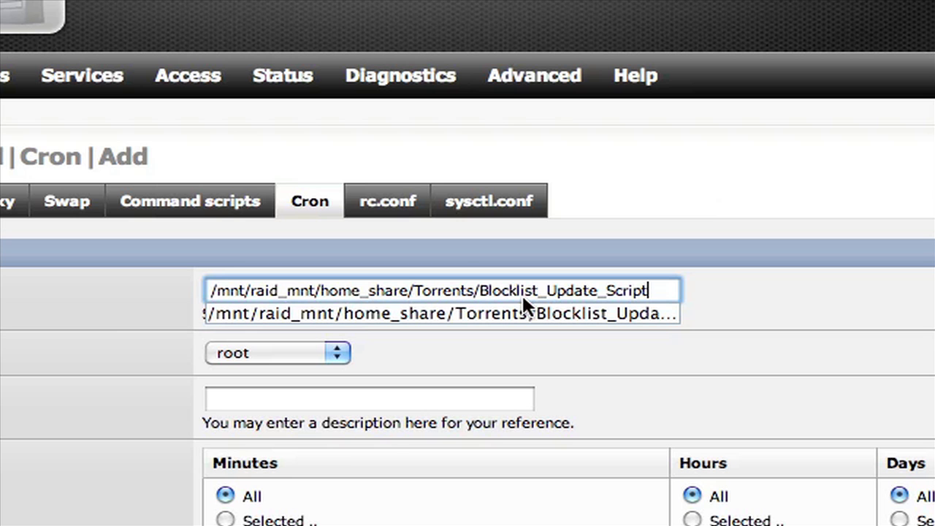
type("/update_blo")
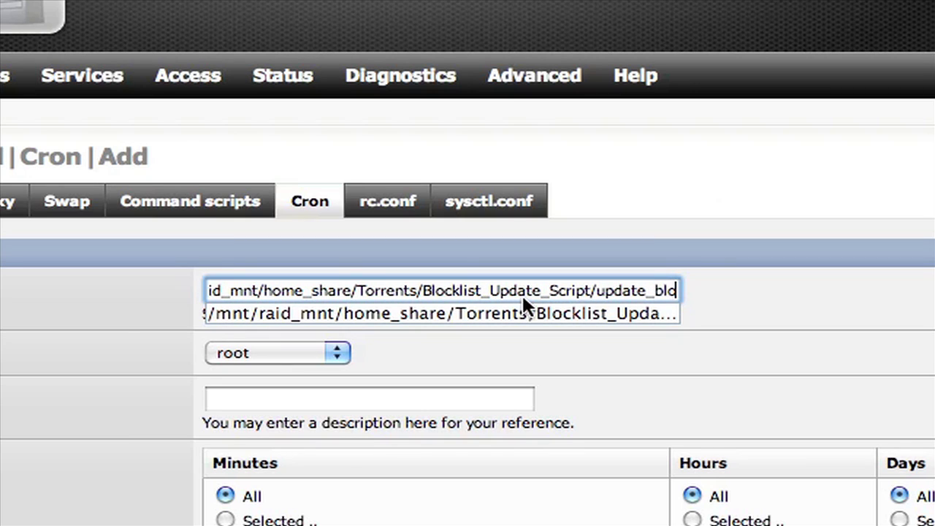
type("cklist.sh")
key("Tab")
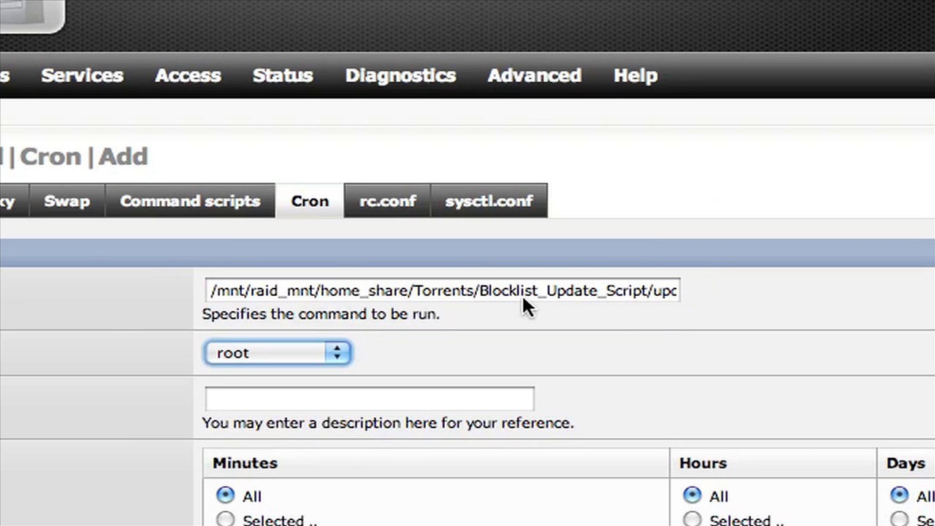
Set the cron job to run as transmission and describe it as "Update Transmission's Blocklist".
left_click(311, 365)
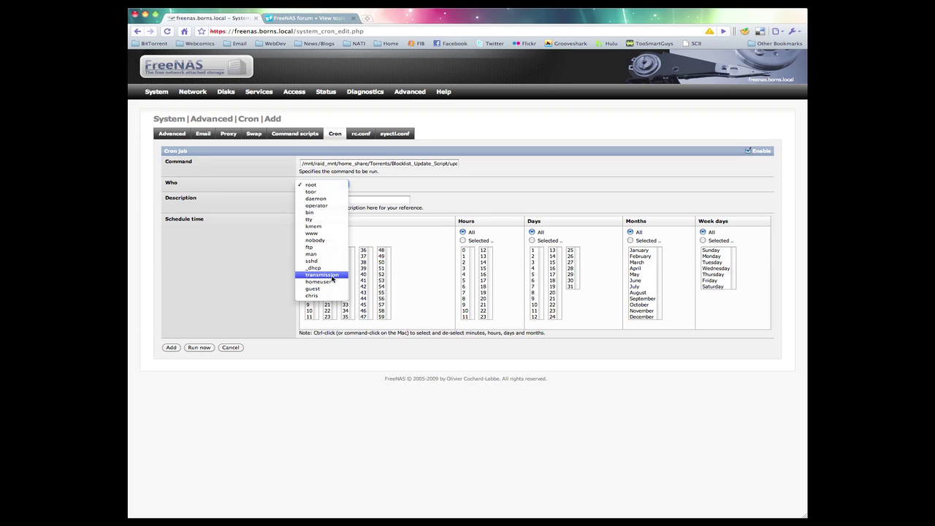
left_click(331, 276)
left_click(365, 202)
left_click(366, 202)
left_click(363, 208)
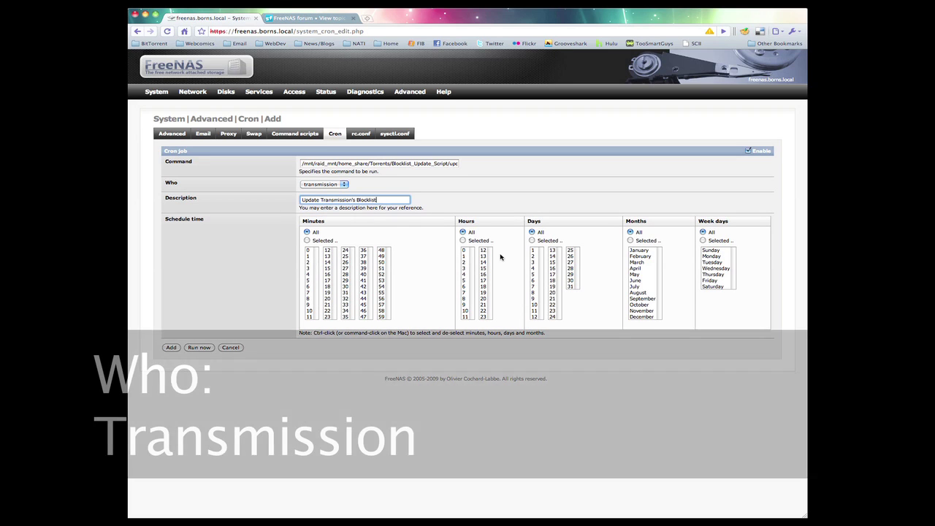
Schedule the blocklist job for hour 23 on Monday, Wednesday and Friday, add it and apply the configuration changes.
left_click(463, 241)
left_click(484, 317)
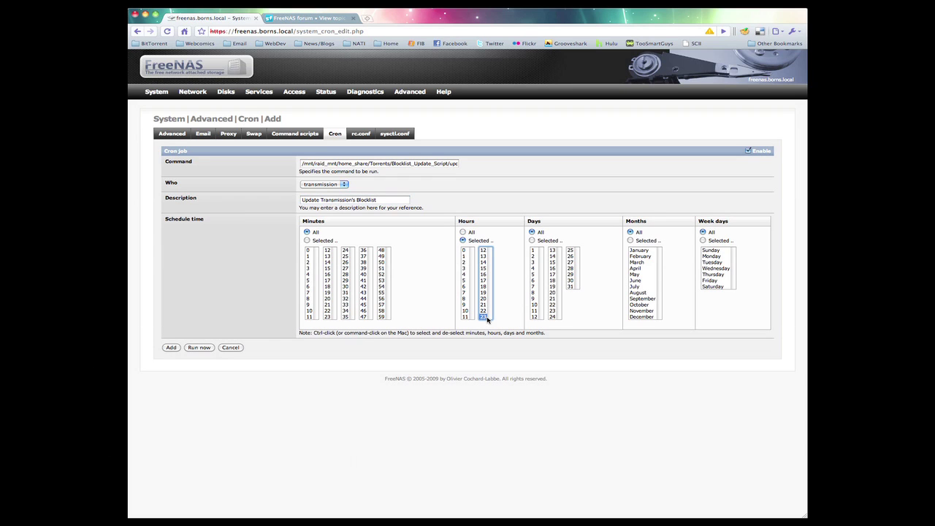
left_click(703, 241)
left_click(711, 256)
left_click(716, 268, "super")
left_click(714, 282, "super")
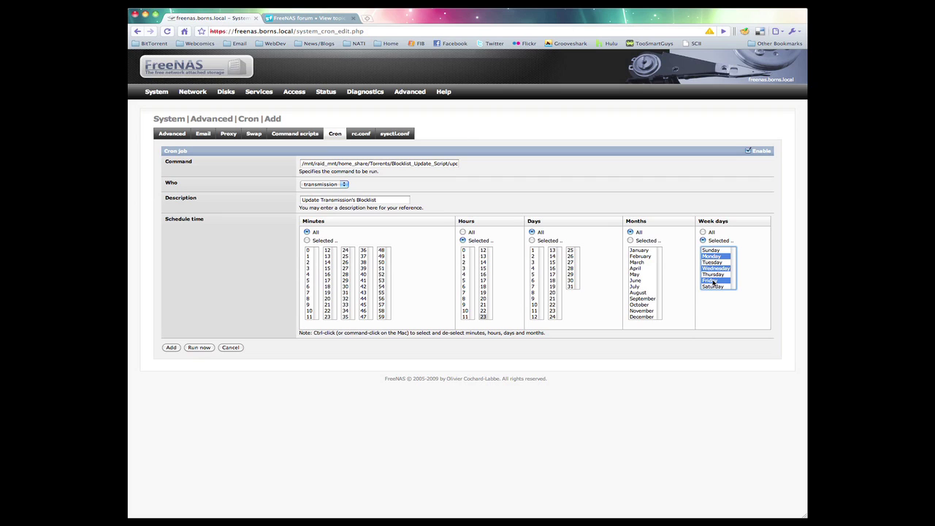
left_click(180, 349)
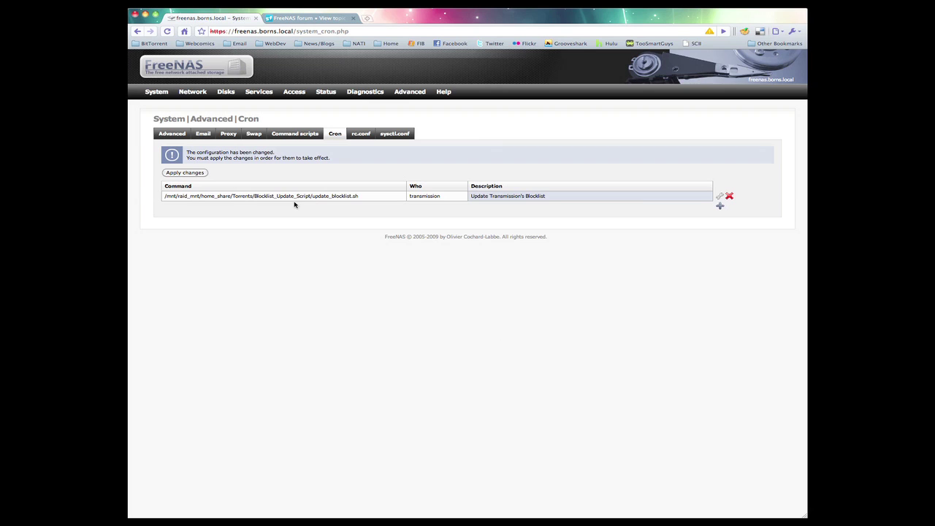
left_click(180, 176)
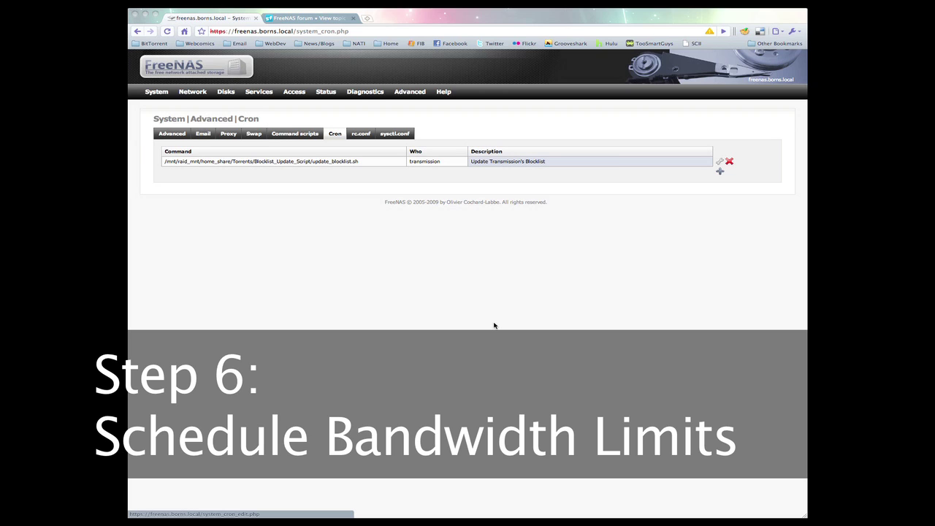
Start another cron job run as transmission, with the command /usr/local/bin/transmission-remote --no-uplimit --no-downlimit --auth followed by the admin login and password.
left_click(720, 173)
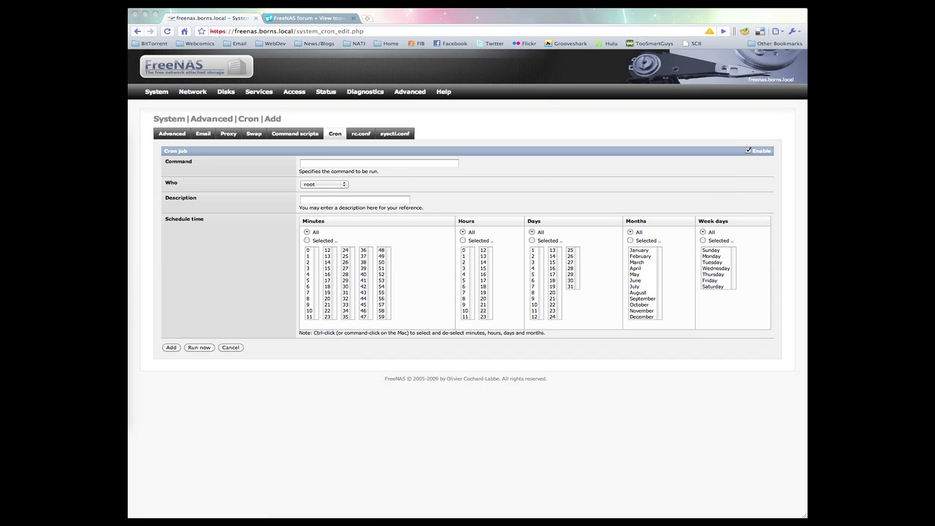
left_click(336, 167)
type("/usr/local/bin/transmission-remote --no-uplimit --no-downlimit --auth admin:xxxxxxxx")
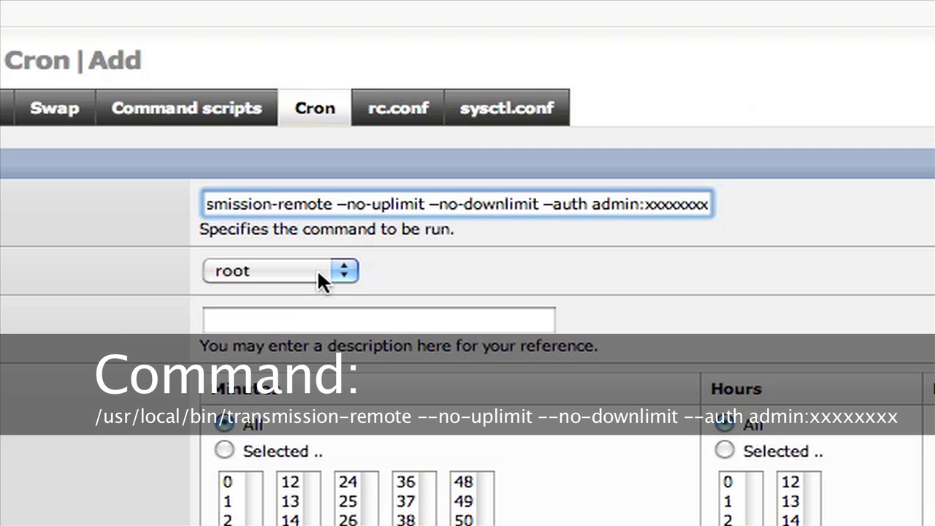
left_click(319, 273)
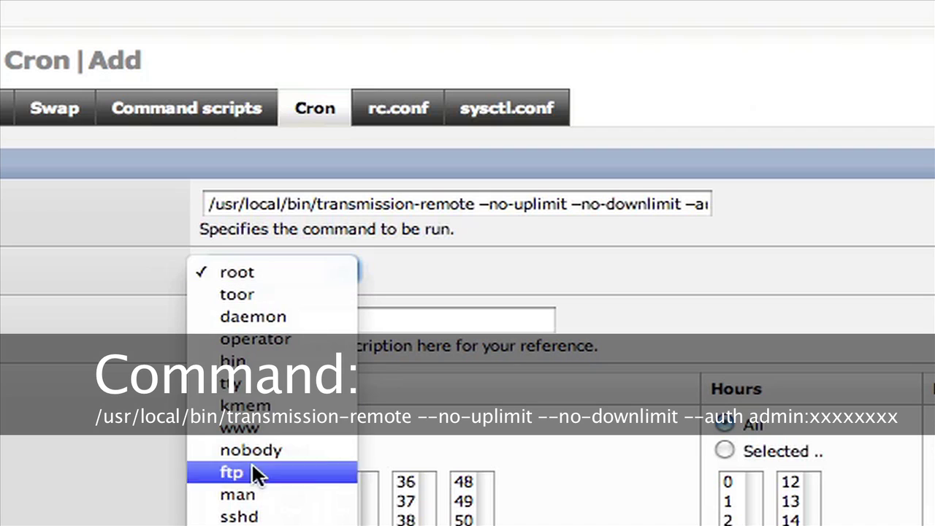
left_click(256, 525)
Describe the job as "12:00 AM - Unlimit Transmission", schedule it for hour 0 and add it.
left_click(355, 333)
type("Unlimit Trans")
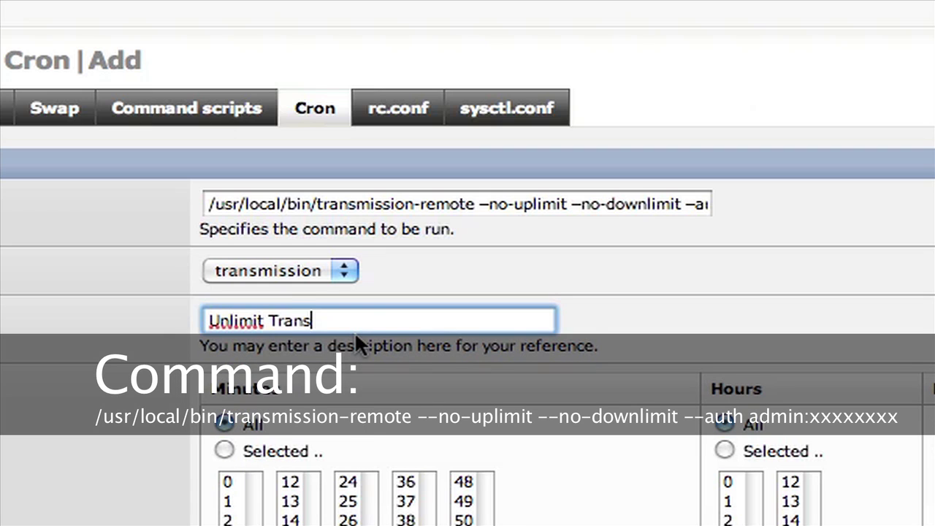
type("missi")
key("Left")
key("Left")
key("Left")
key("Left")
key("Left")
key("Left")
key("Left")
key("Left")
key("Left")
key("Left")
key("Left")
key("Left")
key("Left")
key("Left")
key("Left")
key("Left")
key("Left")
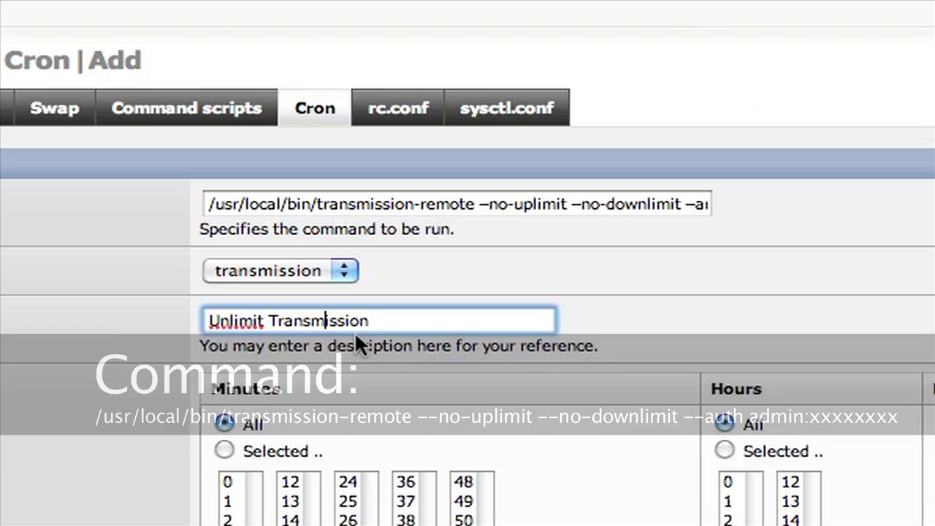
key("Left")
key("Left")
key("Left")
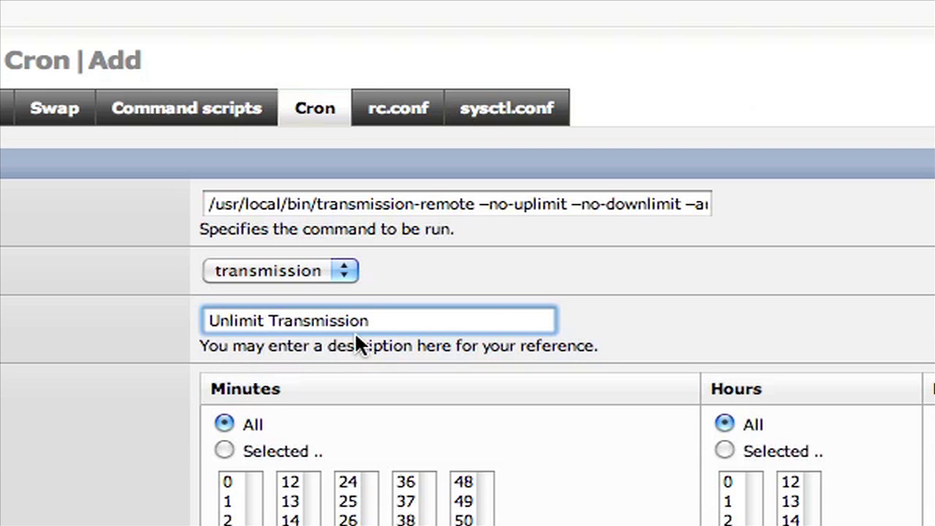
type("12:00 AM -")
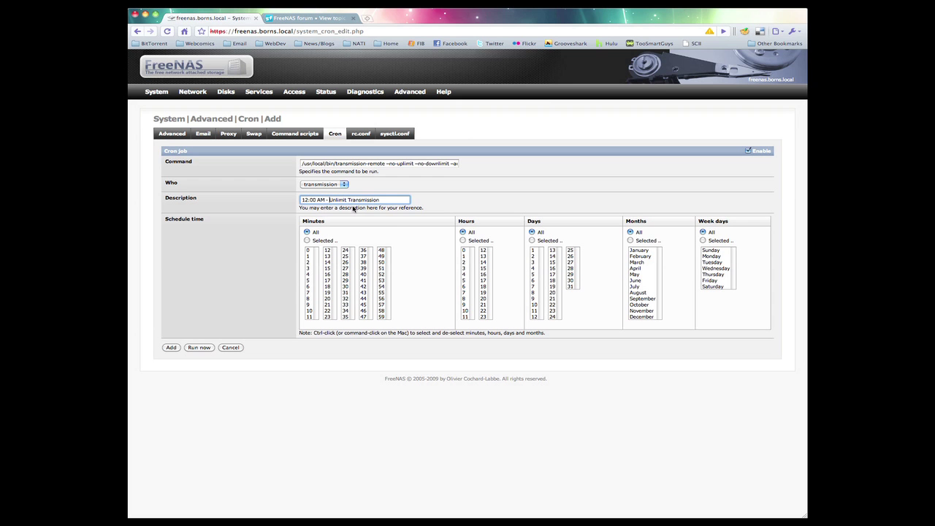
left_click(464, 250)
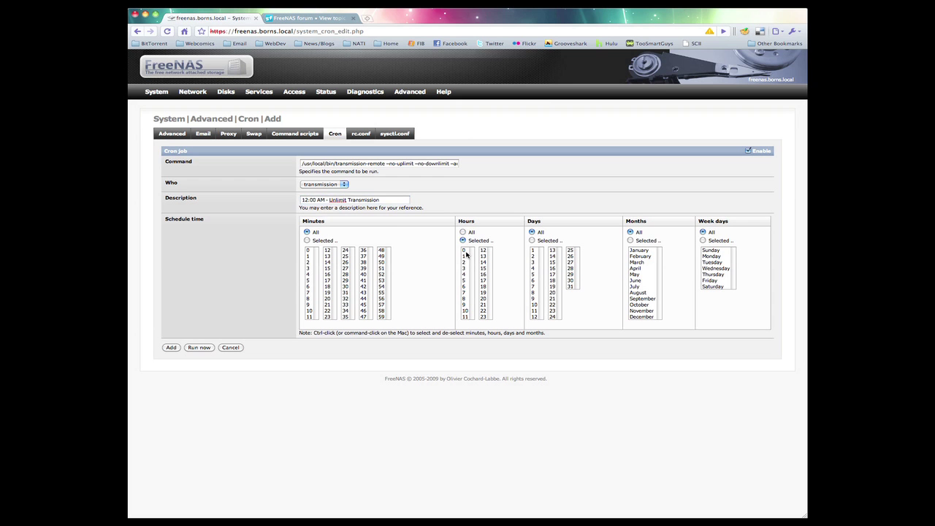
left_click(173, 350)
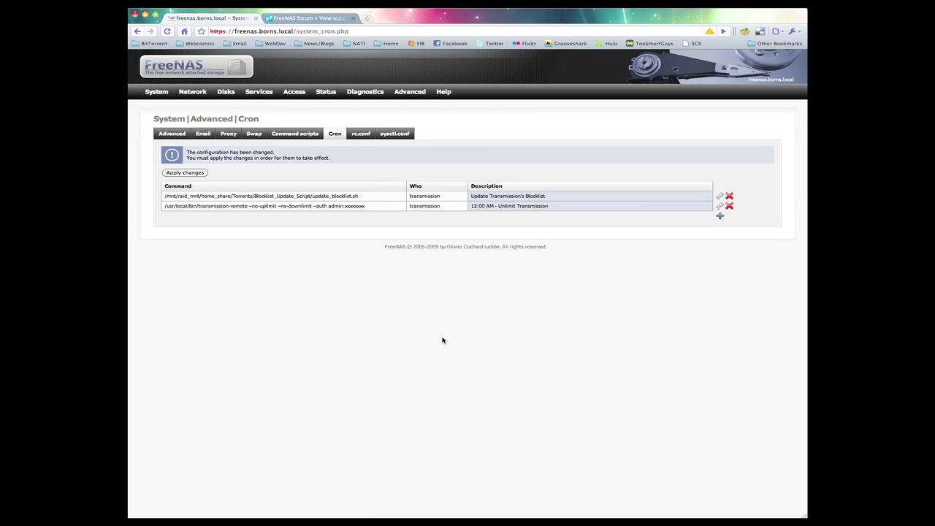
Start a cron job run as transmission, with the command /usr/local/bin/transmission-remote --uplimit 10 -no-downlimit --auth followed by the admin login and password.
left_click(723, 219)
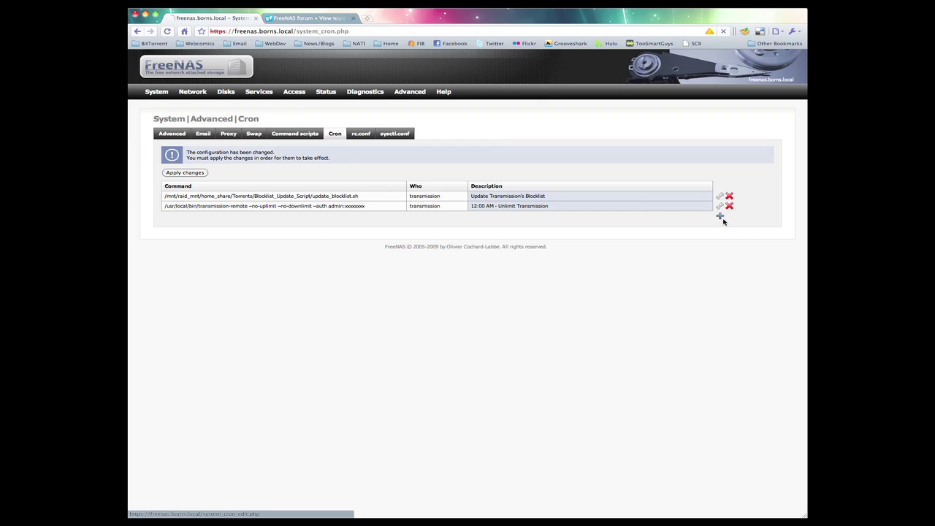
key("super+Tab")
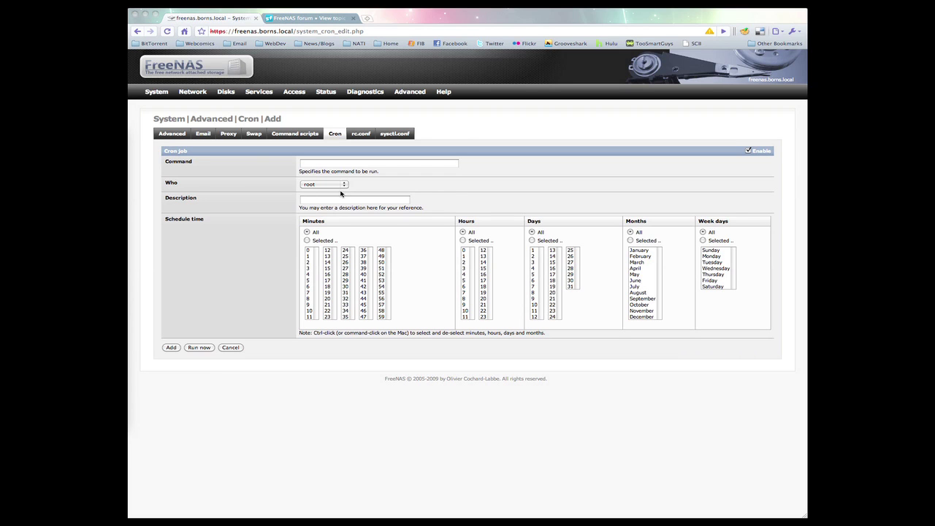
left_click(361, 165)
left_click(341, 177)
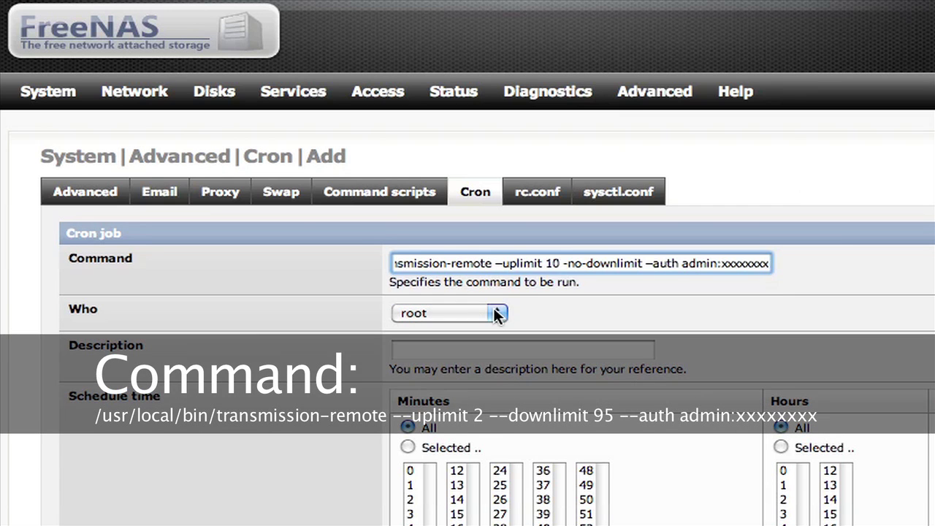
left_click(496, 314)
left_click(447, 349)
Describe the upload-limiting cron job as "8:00 AM - Limit Transmission's Upload".
left_click(449, 347)
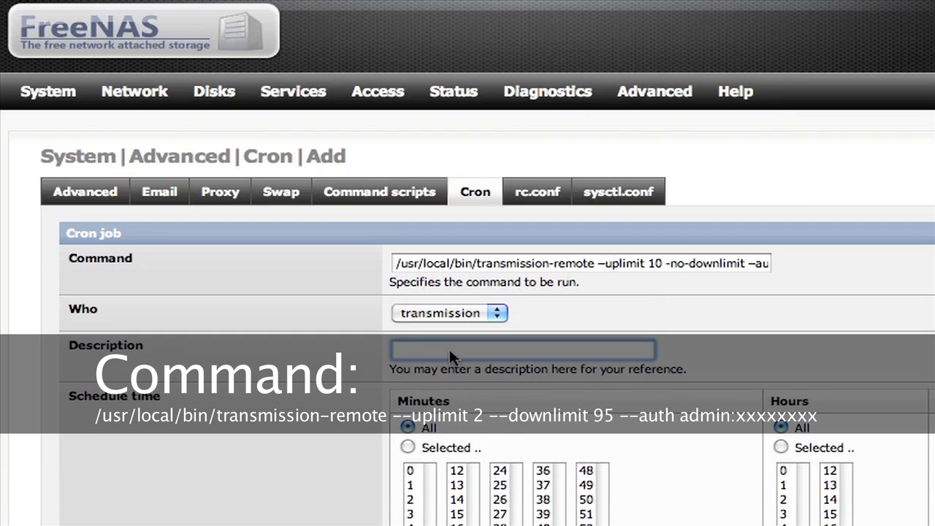
type("Tr")
key("BackSpace")
key("BackSpace")
type("8:00 AM")
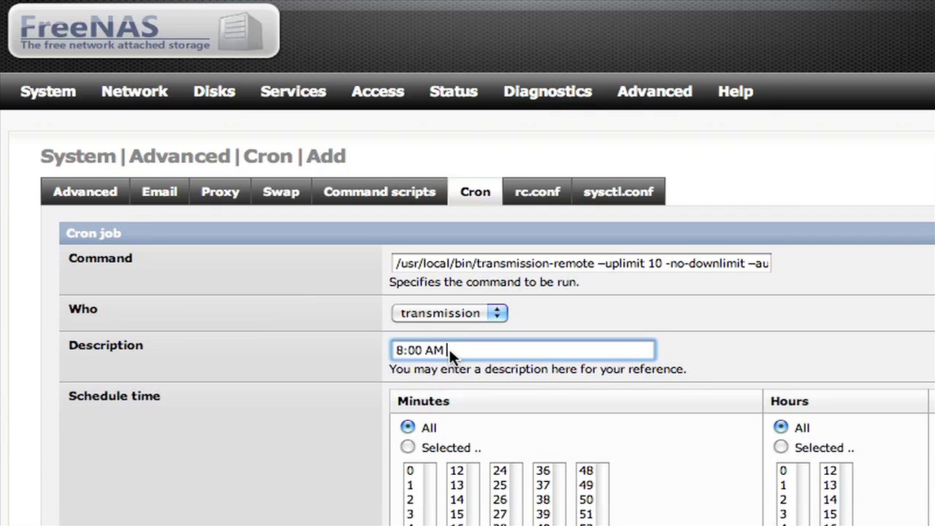
type(" - Limit Upload")
key("BackSpace")
key("BackSpace")
key("BackSpace")
key("BackSpace")
key("BackSpace")
key("BackSpace")
type("Transmission's Upload")
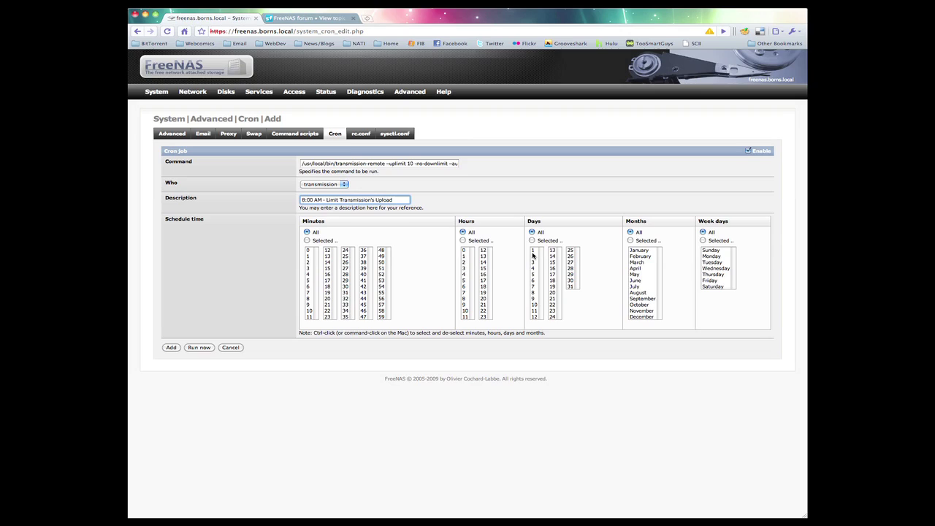
Schedule the upload-limiting job for hour 8 only and add it to the cron list.
left_click(782, 448)
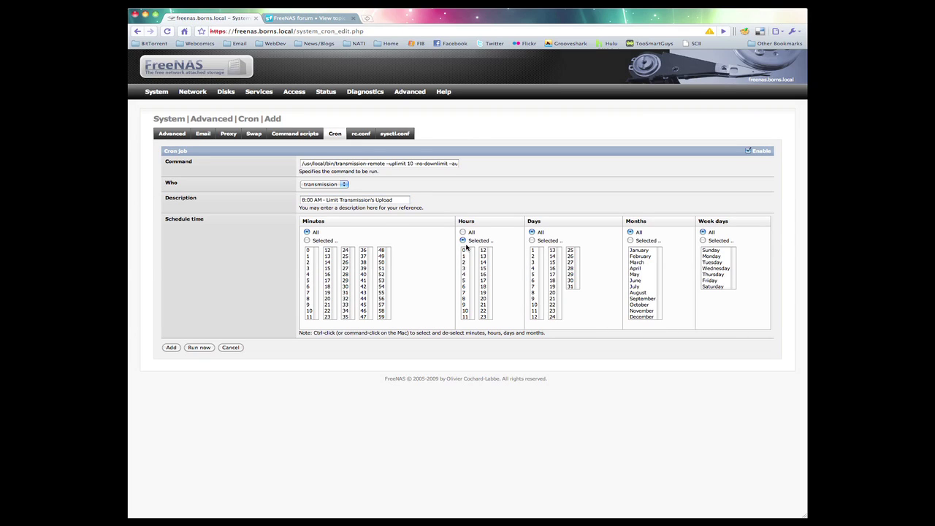
left_click(466, 300)
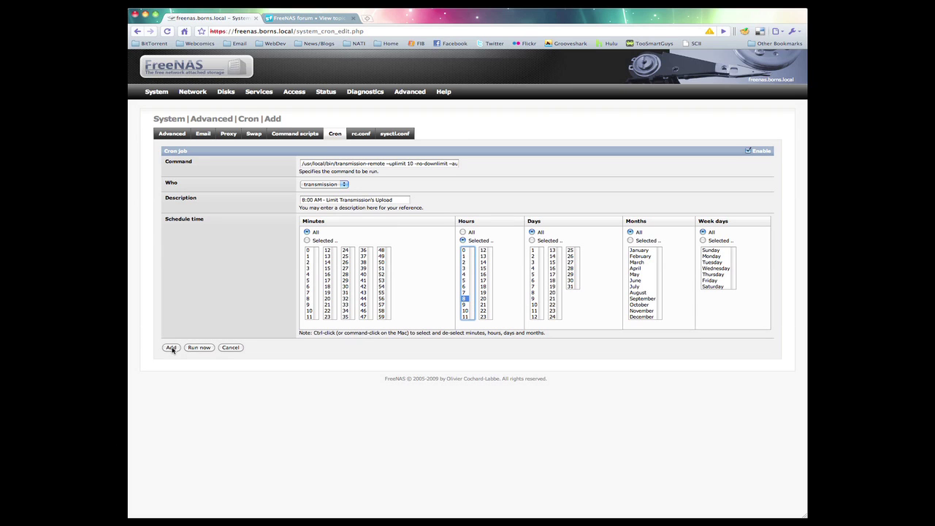
left_click(171, 347)
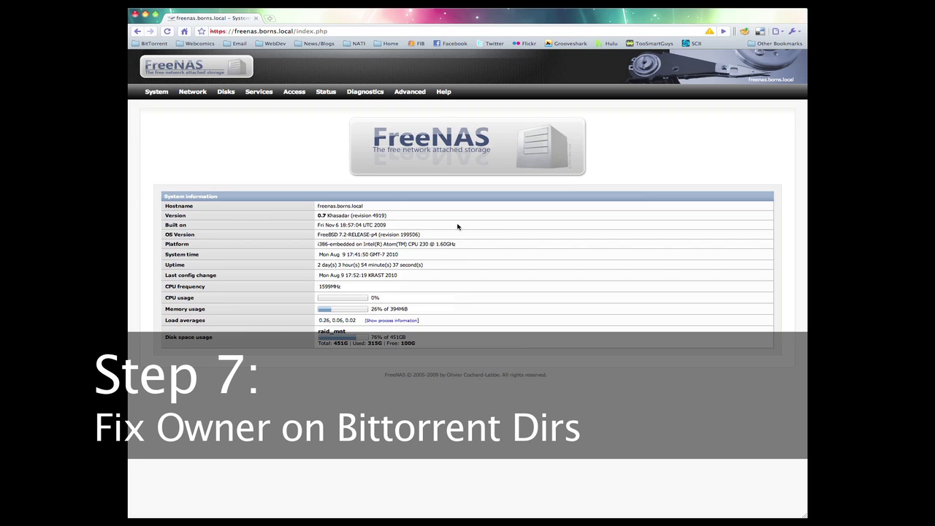
Give transmission ownership of the download directory by executing chown -R transmission $(xml sel -T -t -v "/freenas/bittorrent/downloaddir" /conf/config.xml).
mouse_move(410, 92)
left_click(413, 114)
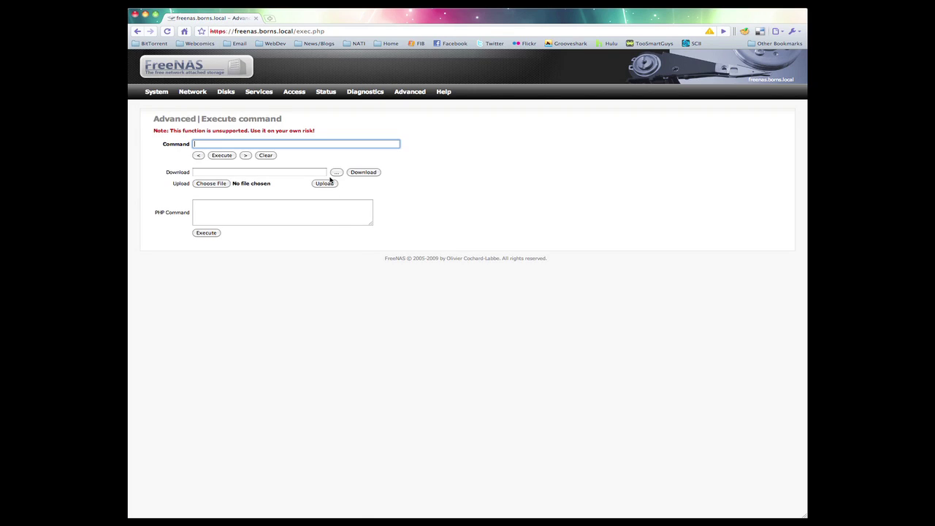
type("chown -R transmission $(xml sel -T -t -v \"/freenas/bittorrent/downloaddir\" /conf/config.xml)")
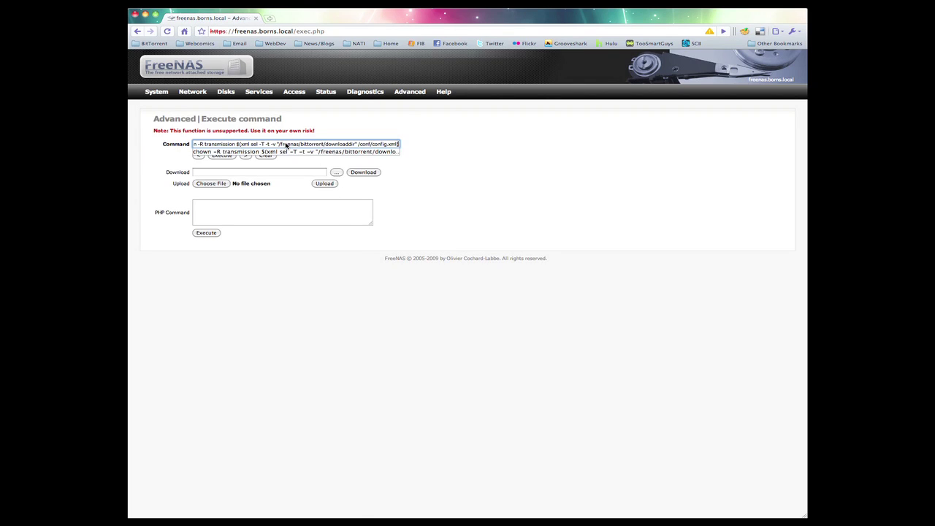
left_click(426, 144)
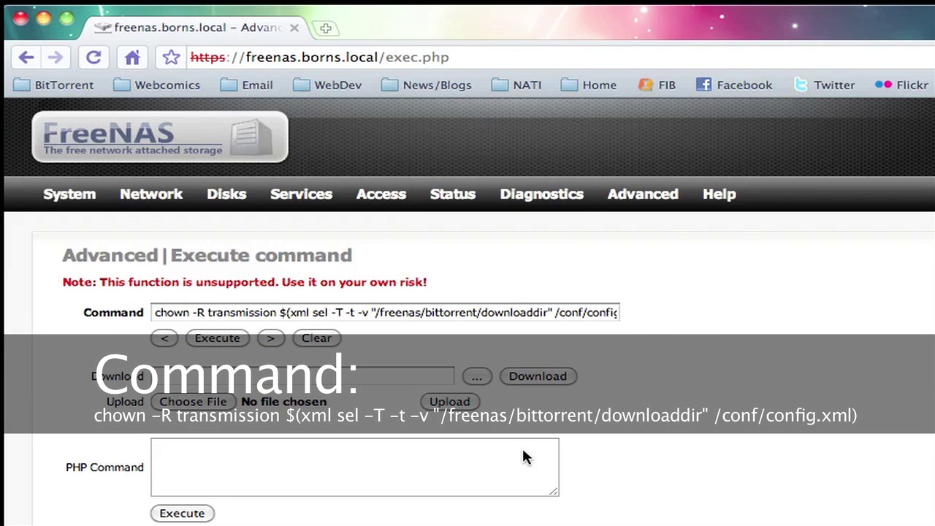
left_click(181, 513)
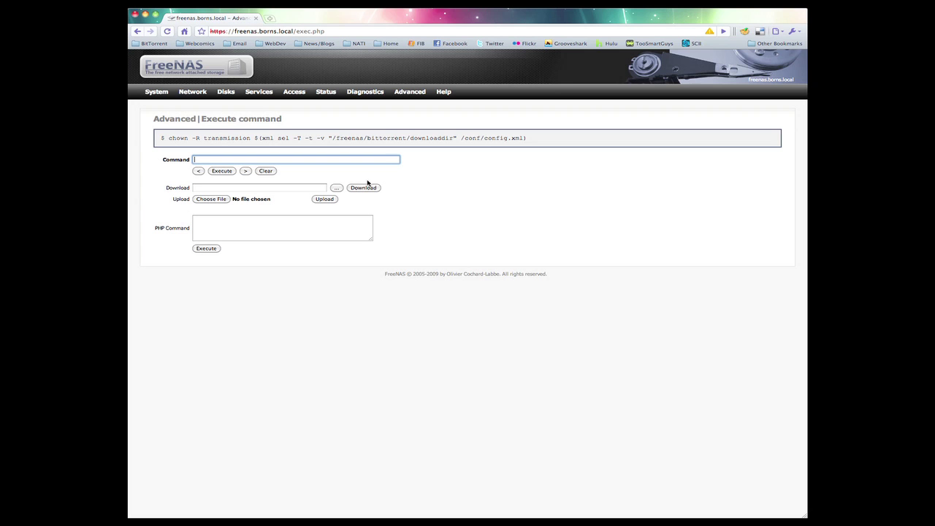
Repeat the ownership command for the configuration directory: chown -R transmission $(xml sel -T -t -v "/freenas/bittorrent/configdir" /conf/config.xml).
type("chown -R transmission $(xml sel -T -t -v \"/freenas/bittorrent/downloaddir\" /conf/config.xml)")
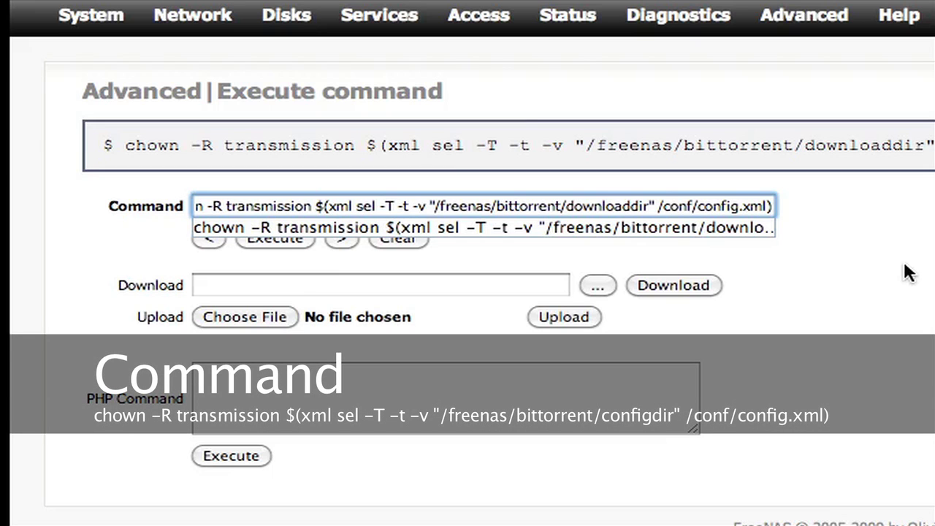
key("Left")
key("Left")
key("Left")
key("Left")
key("Left")
key("Left")
key("Left")
key("Left")
key("Left")
key("Left")
key("Left")
key("Left")
key("Left")
key("Left")
key("Left")
key("Left")
key("Left")
key("Left")
key("Left")
key("Left")
key("Left")
key("Left")
key("BackSpace")
key("BackSpace")
key("BackSpace")
key("BackSpace")
key("BackSpace")
key("BackSpace")
key("BackSpace")
key("BackSpace")
type("config")
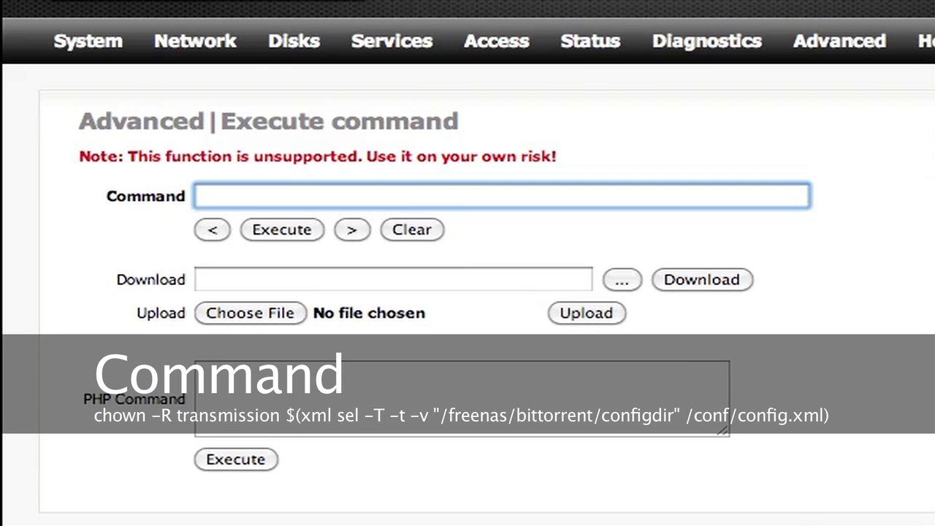
Execute ls -al /mnt/raid_mnt/home_share and check the owner of the Torrents directory in the listing.
type("ls -al")
left_click(574, 221)
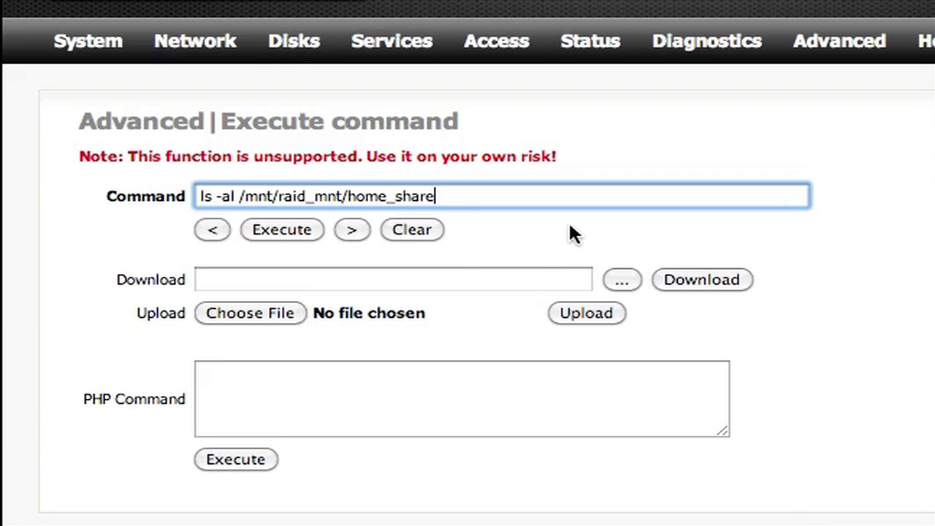
left_click(311, 231)
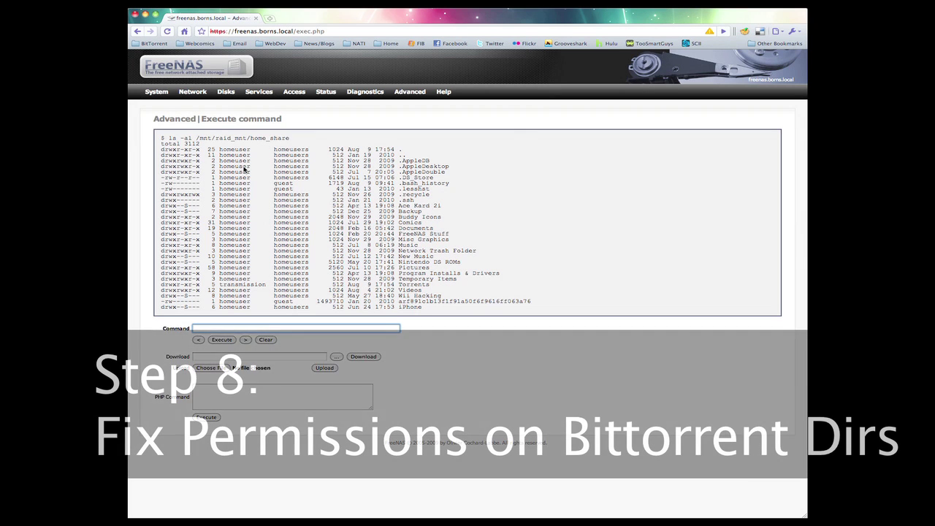
left_click_drag(437, 288, 162, 286)
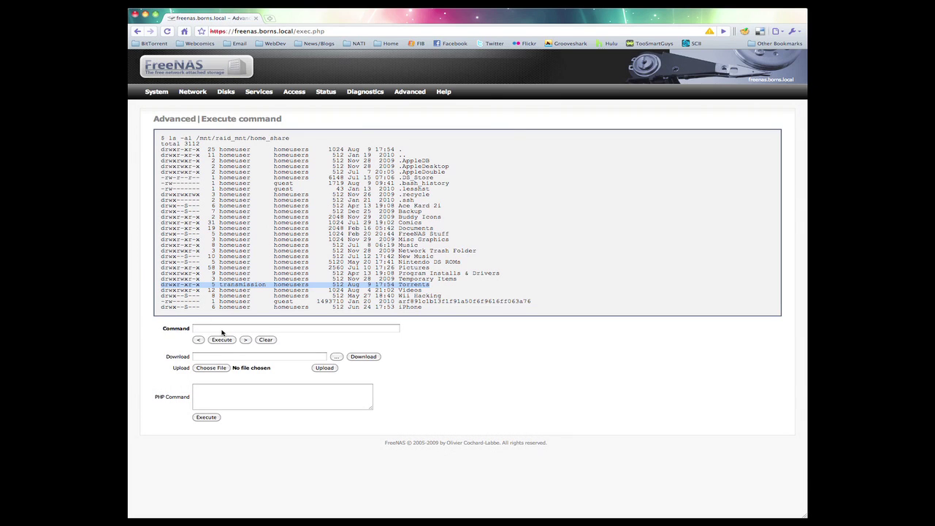
Open the FreeNAS file manager and browse to the /mnt/raid_mnt/home_share directory.
mouse_move(410, 92)
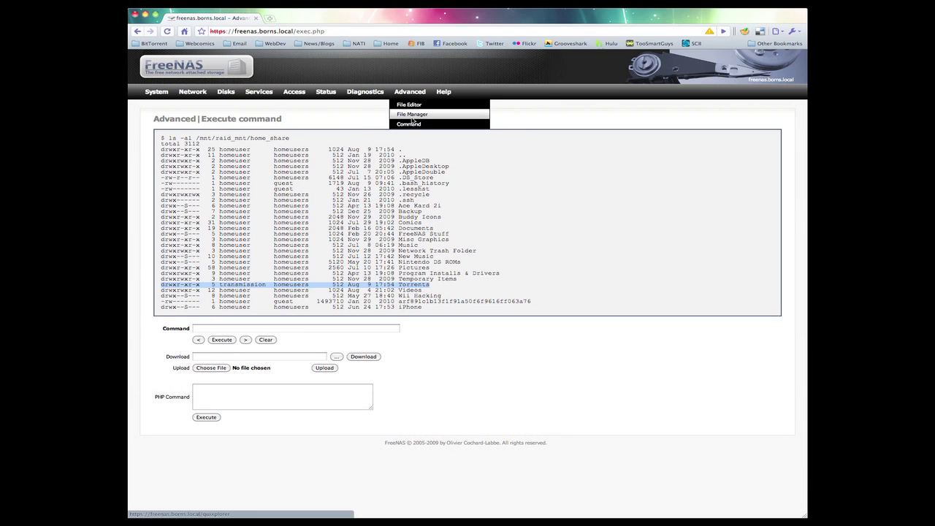
left_click(412, 118)
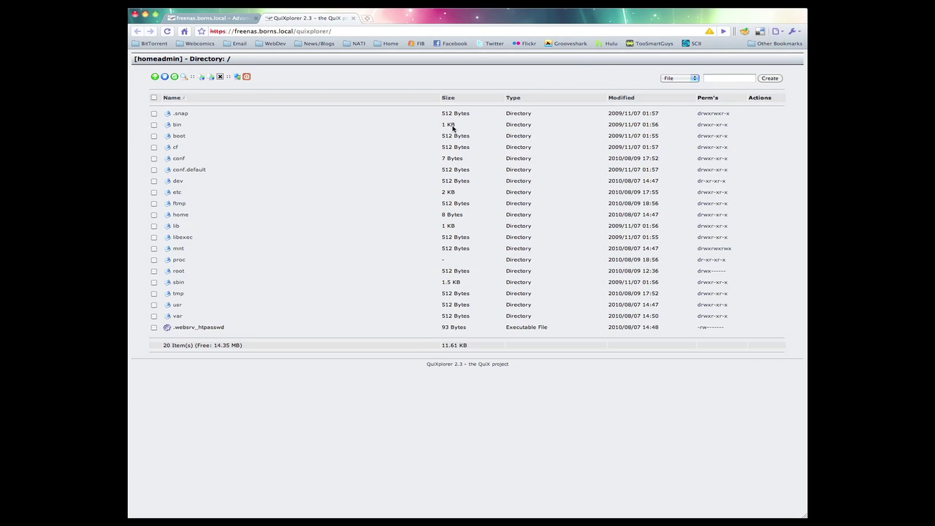
left_click(179, 249)
left_click(192, 116)
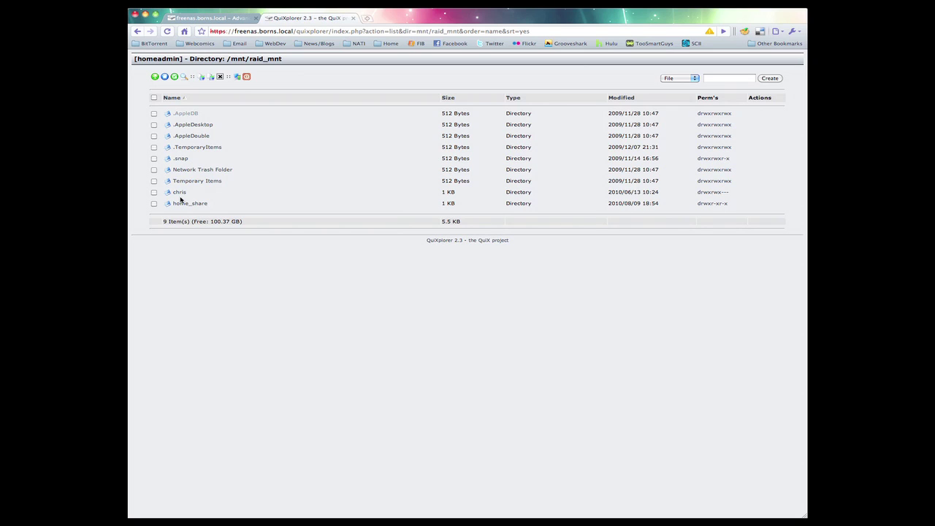
left_click(188, 203)
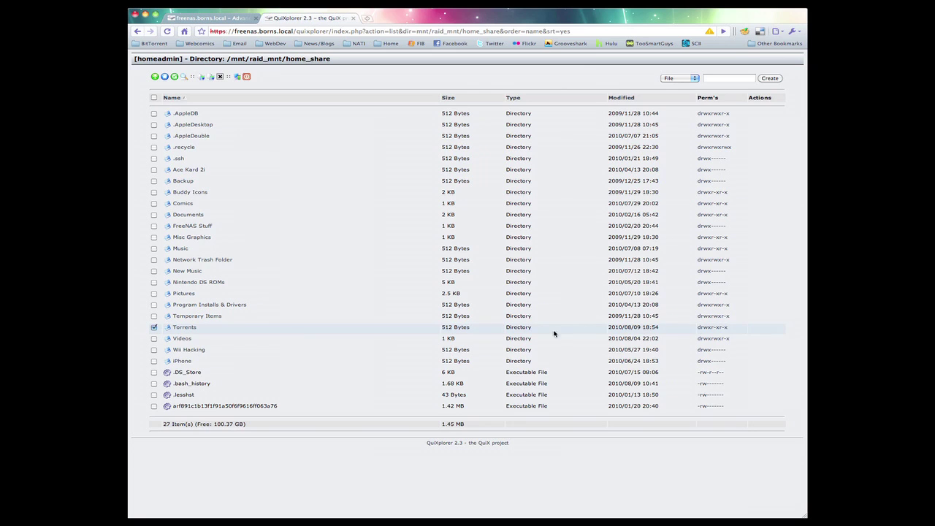
Add group write permission to the Torrents directory and apply the change.
left_click(721, 328)
left_click(506, 136)
left_click(398, 231)
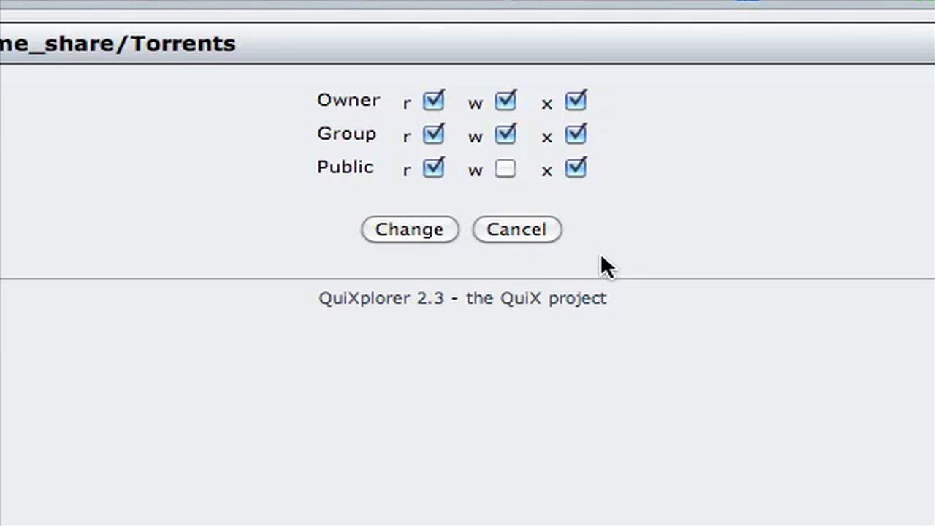